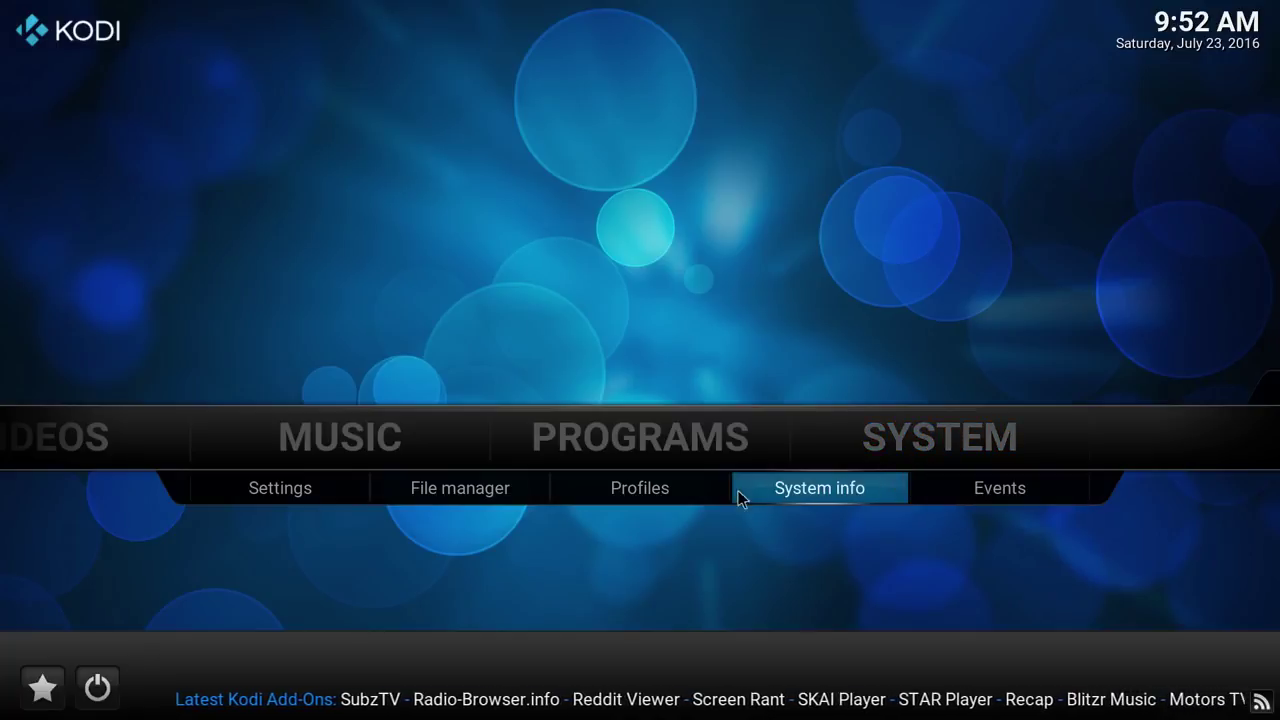
click(473, 487)
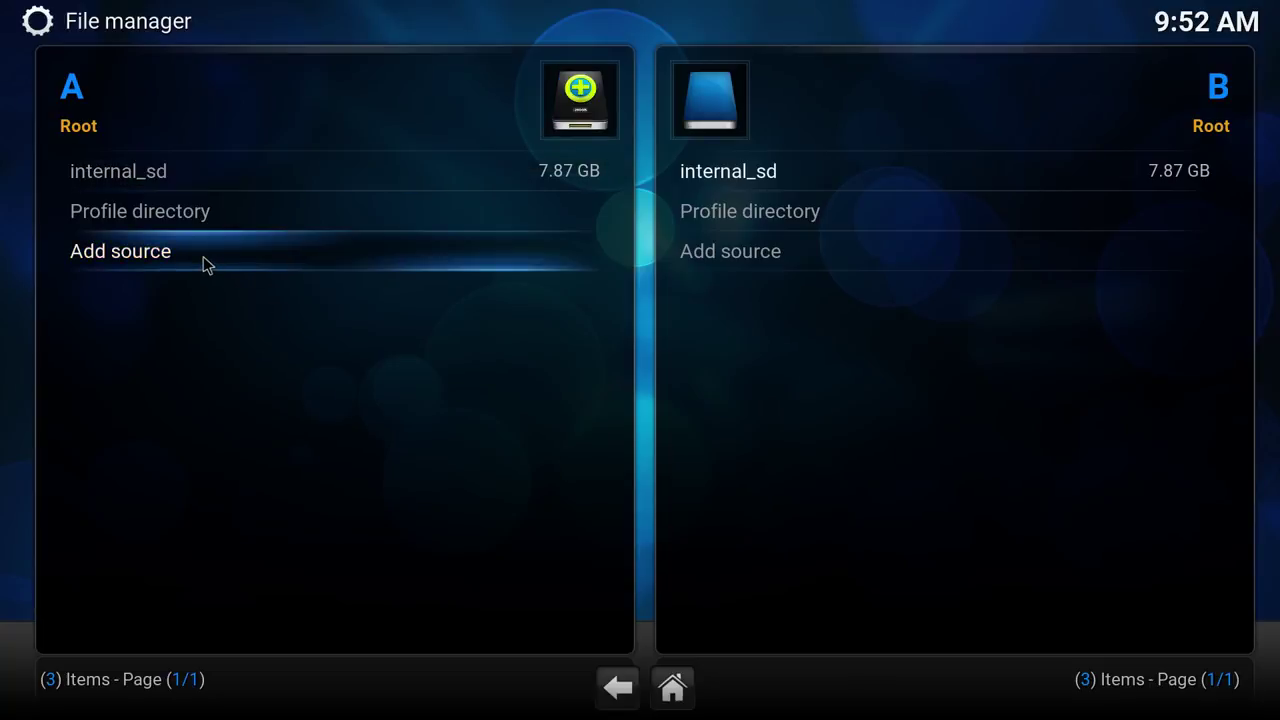
click(203, 256)
click(430, 232)
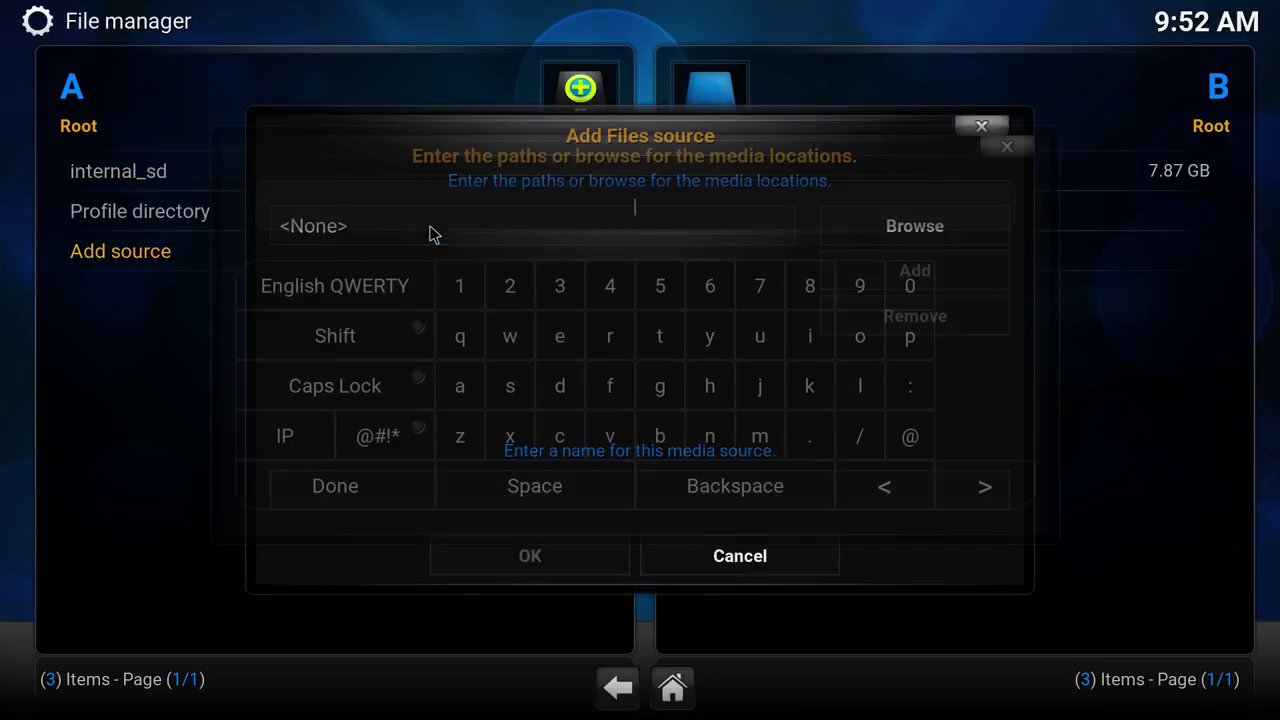
click(709, 386)
click(660, 338)
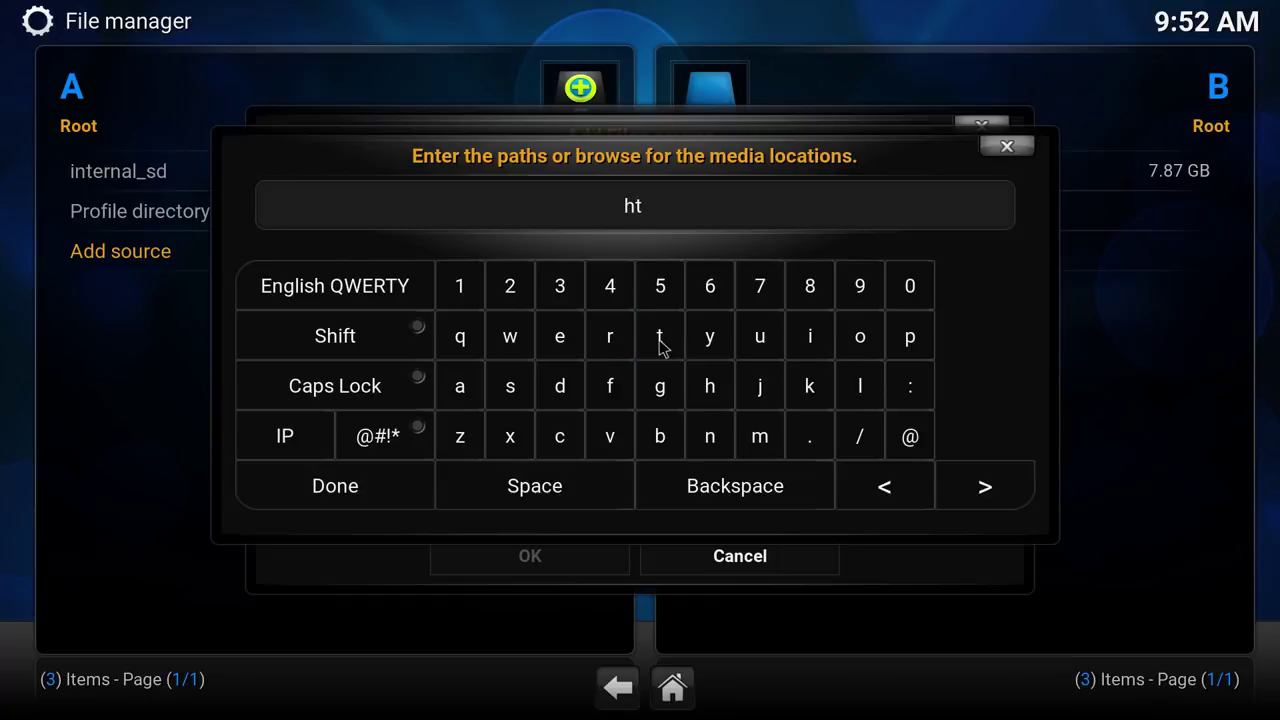
click(660, 343)
click(912, 338)
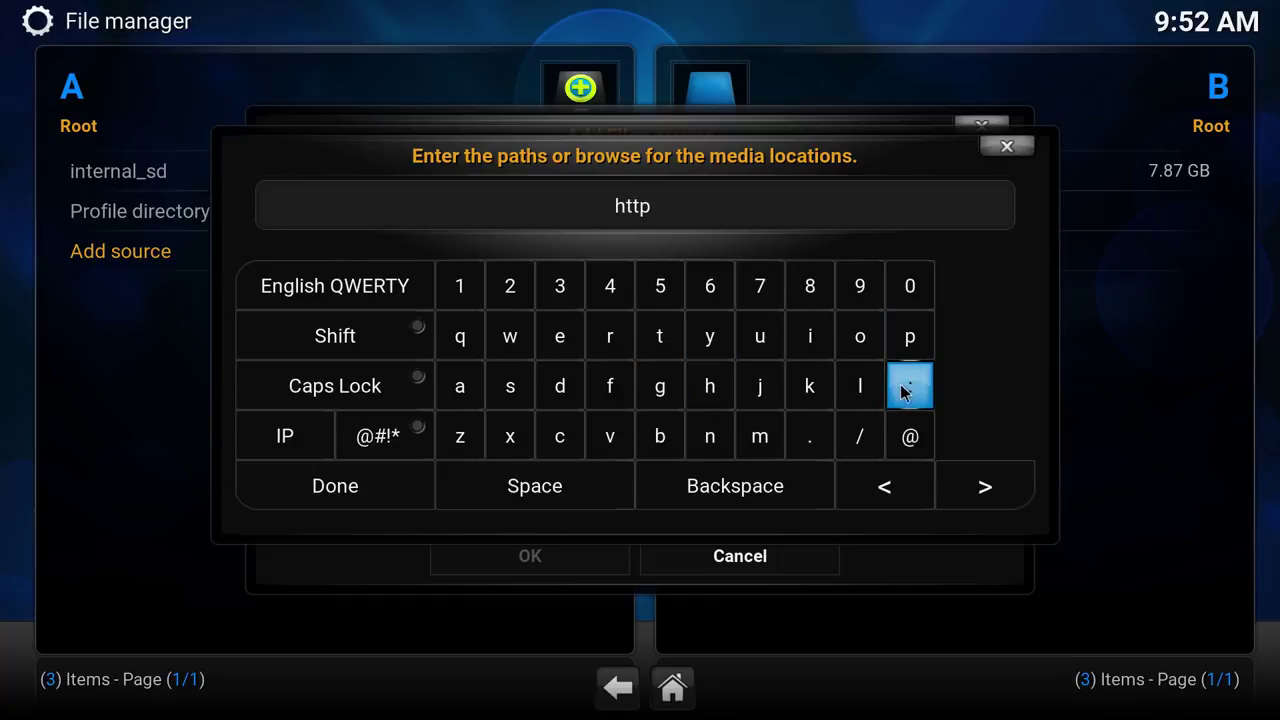
click(903, 390)
click(858, 437)
click(856, 436)
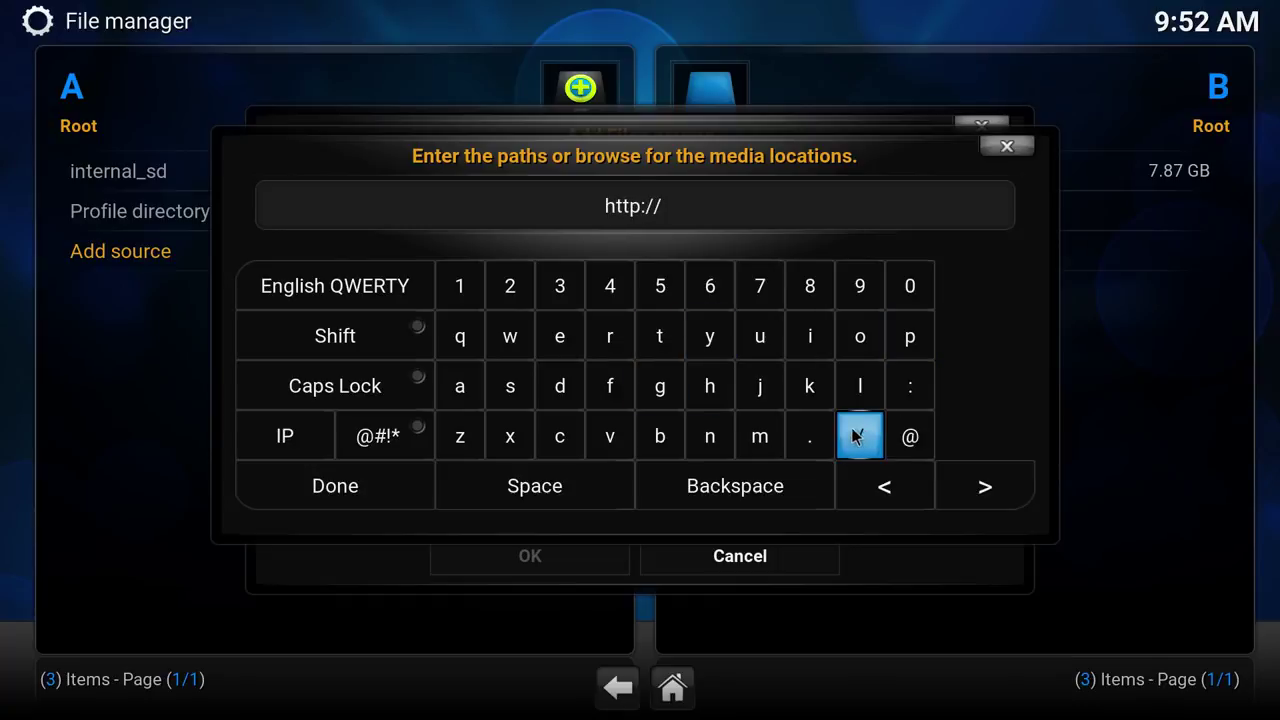
click(610, 386)
click(760, 336)
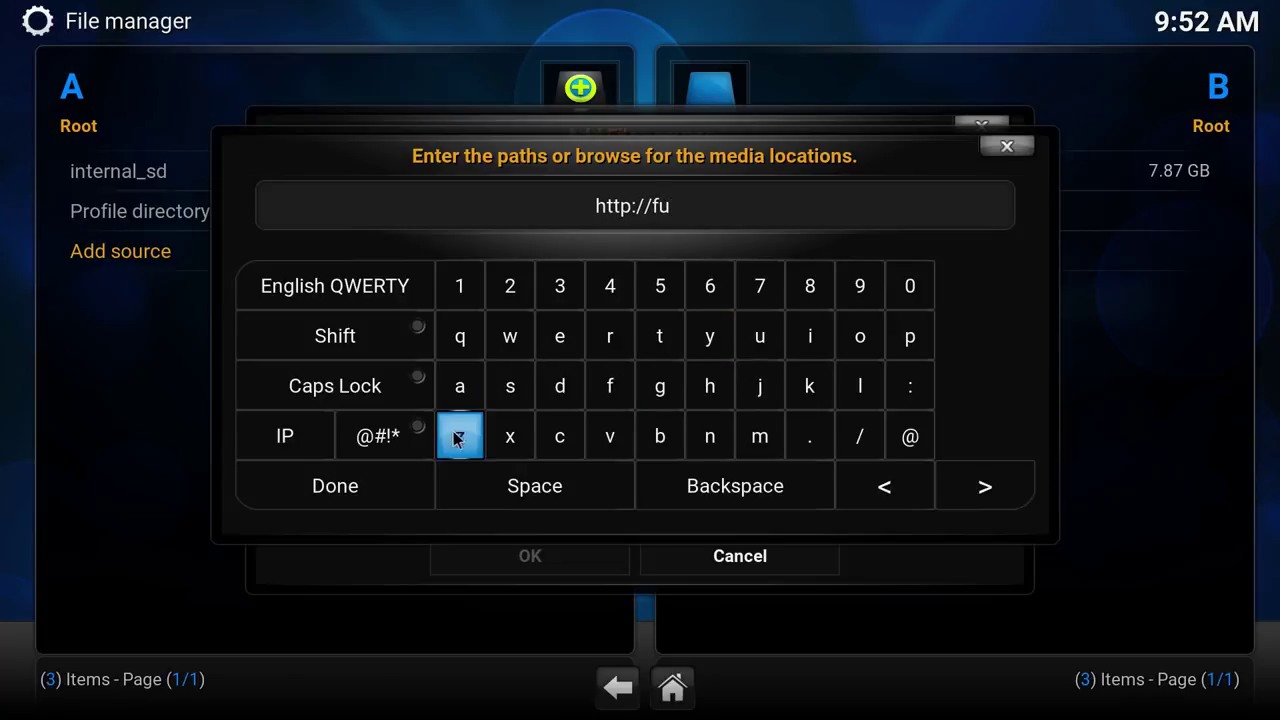
click(503, 404)
click(826, 342)
click(856, 338)
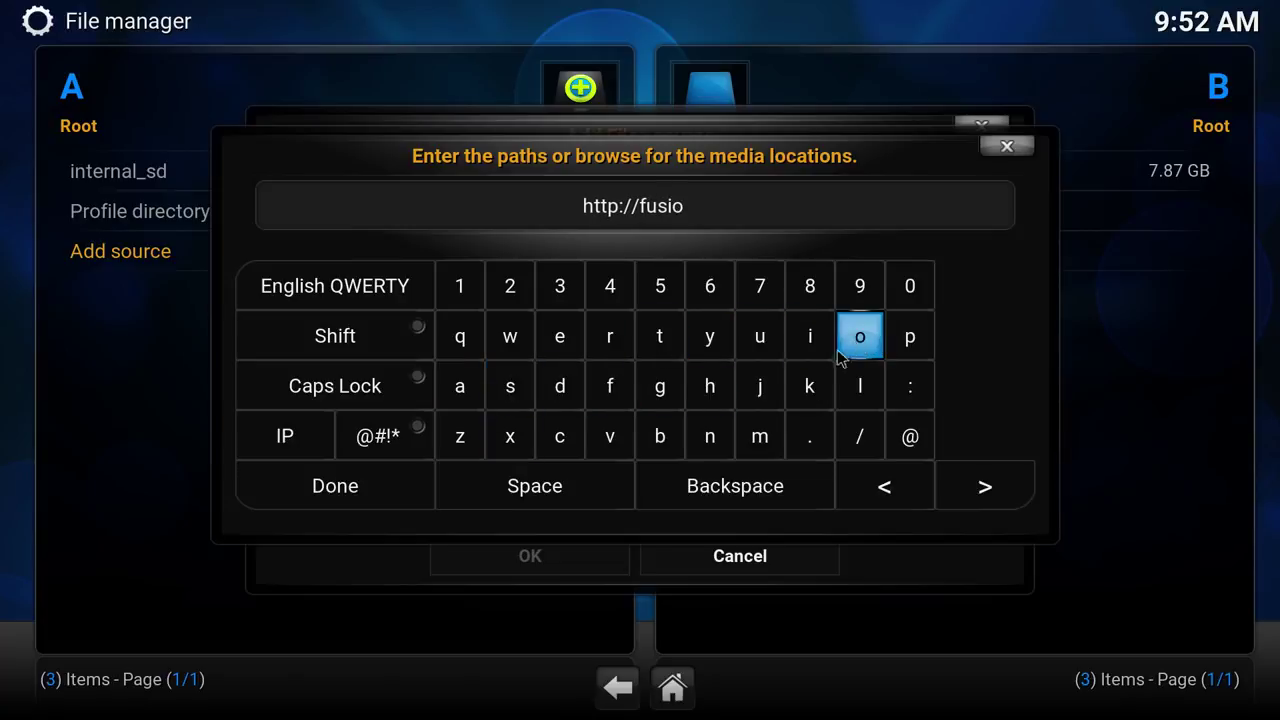
click(710, 436)
click(815, 436)
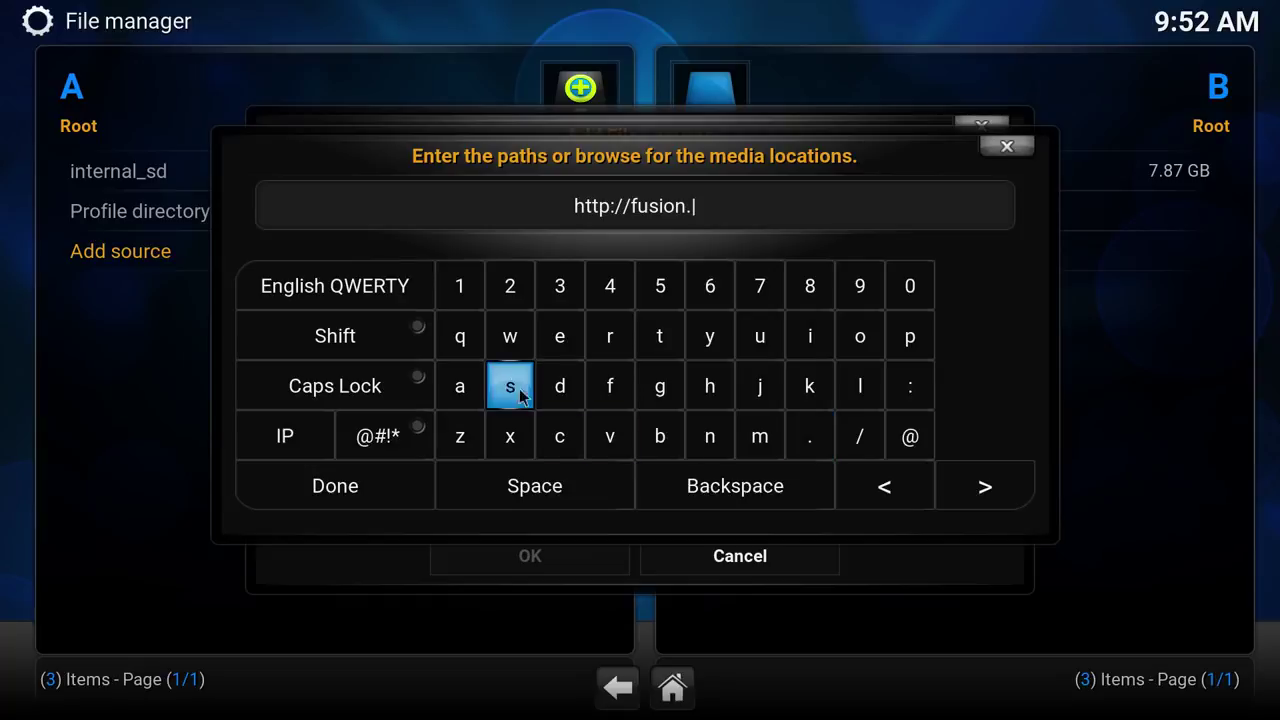
click(671, 340)
click(612, 440)
click(455, 385)
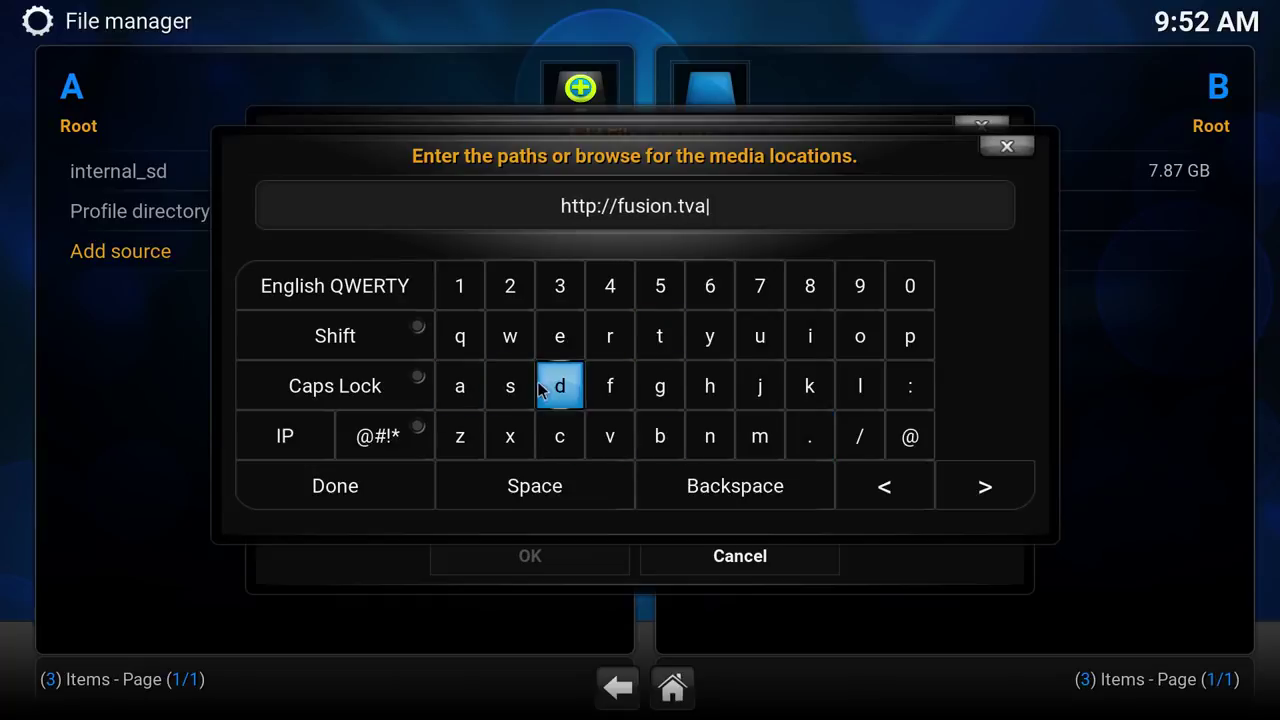
click(556, 392)
click(557, 393)
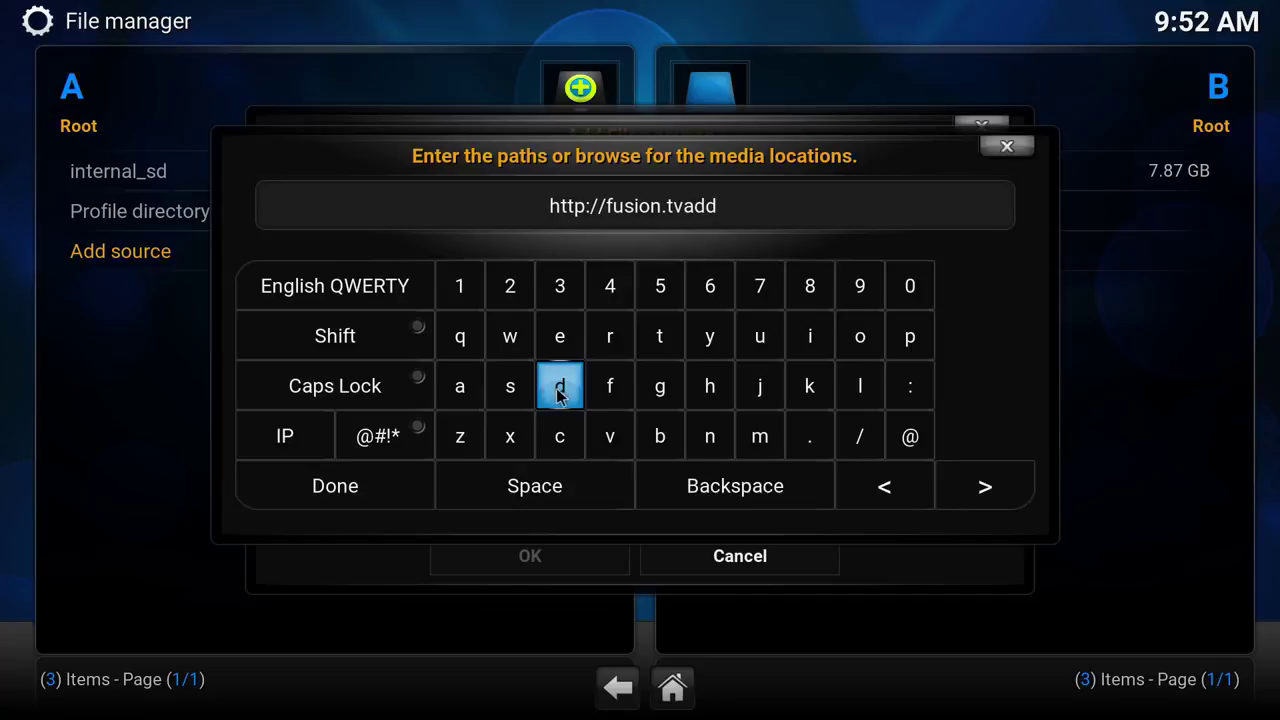
click(858, 337)
click(707, 442)
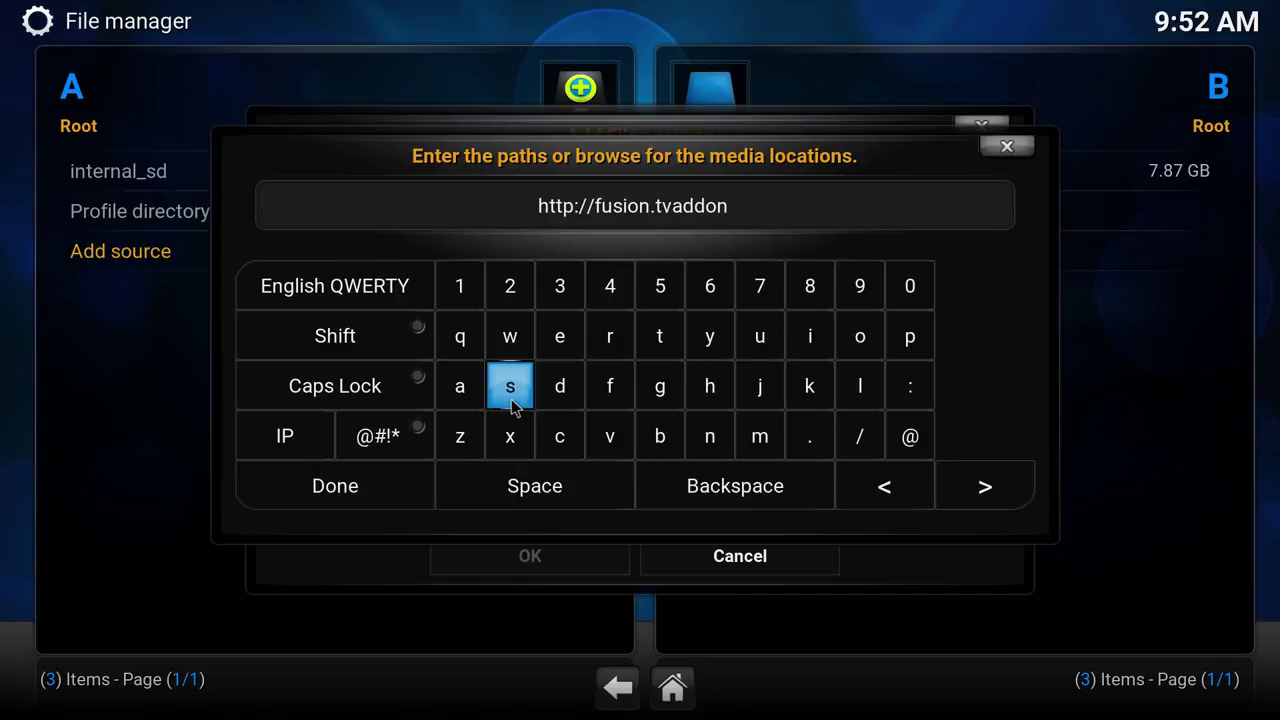
click(512, 408)
click(817, 448)
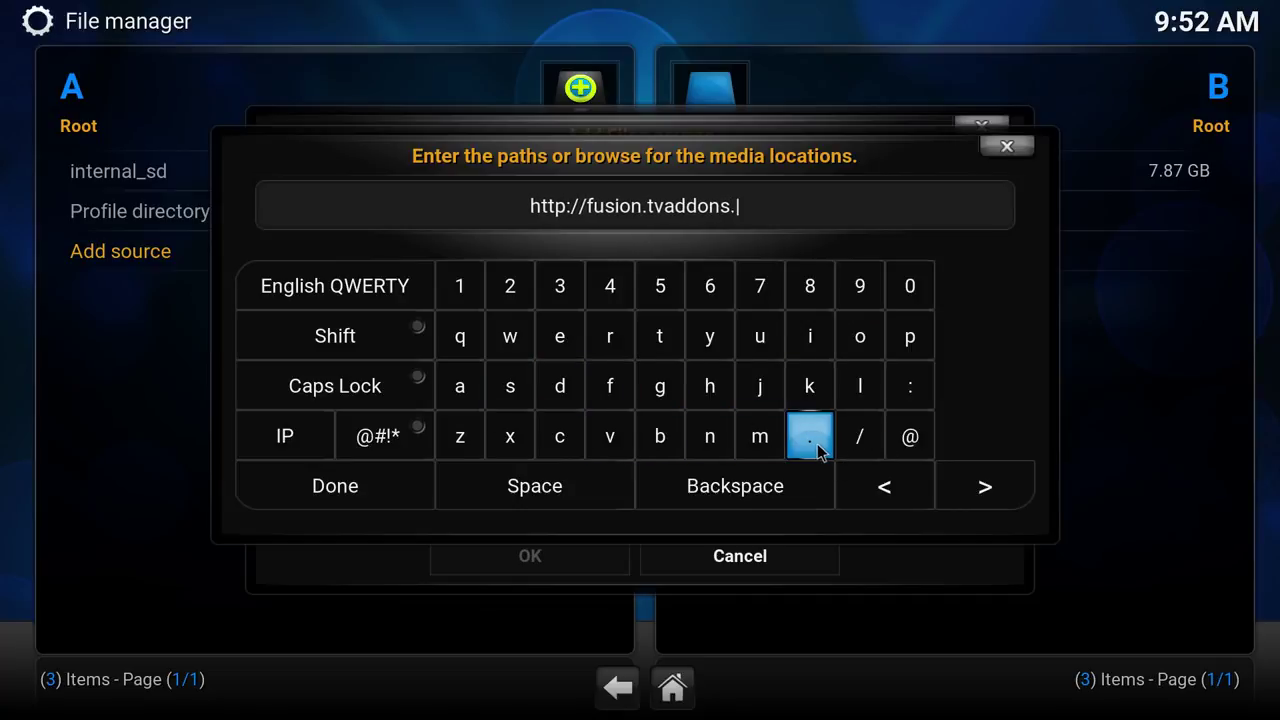
click(455, 386)
click(657, 393)
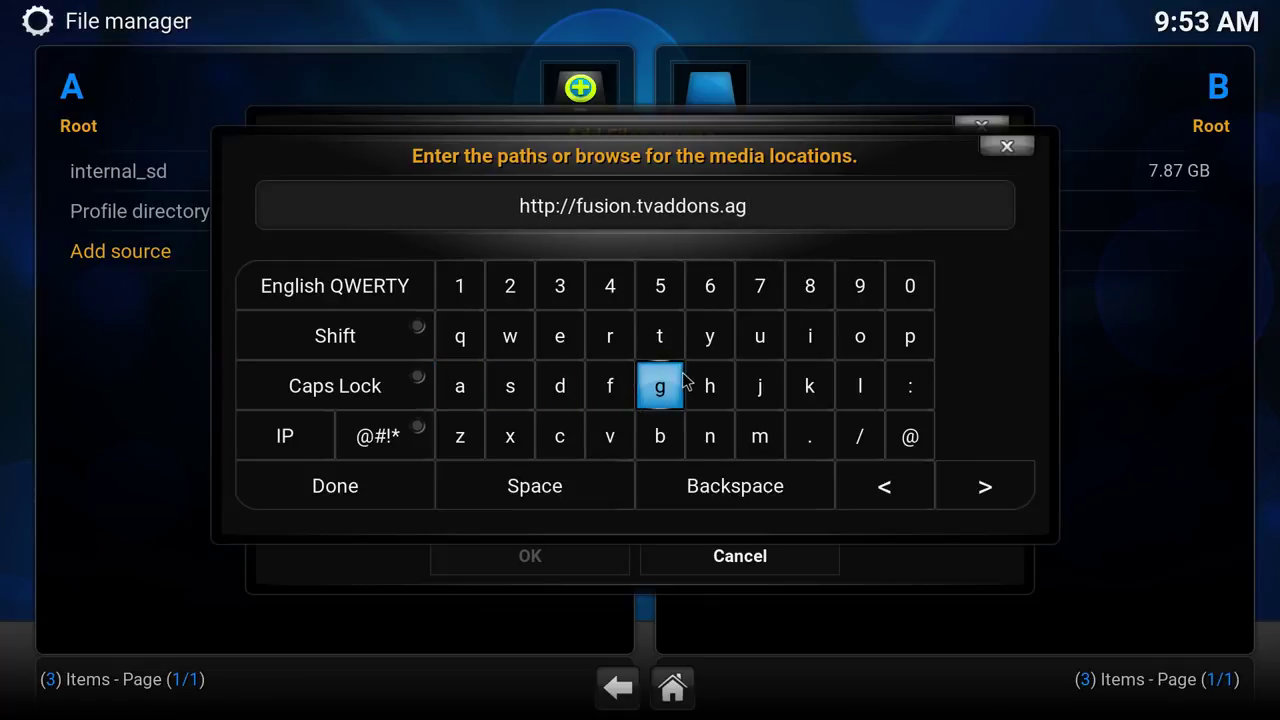
click(371, 487)
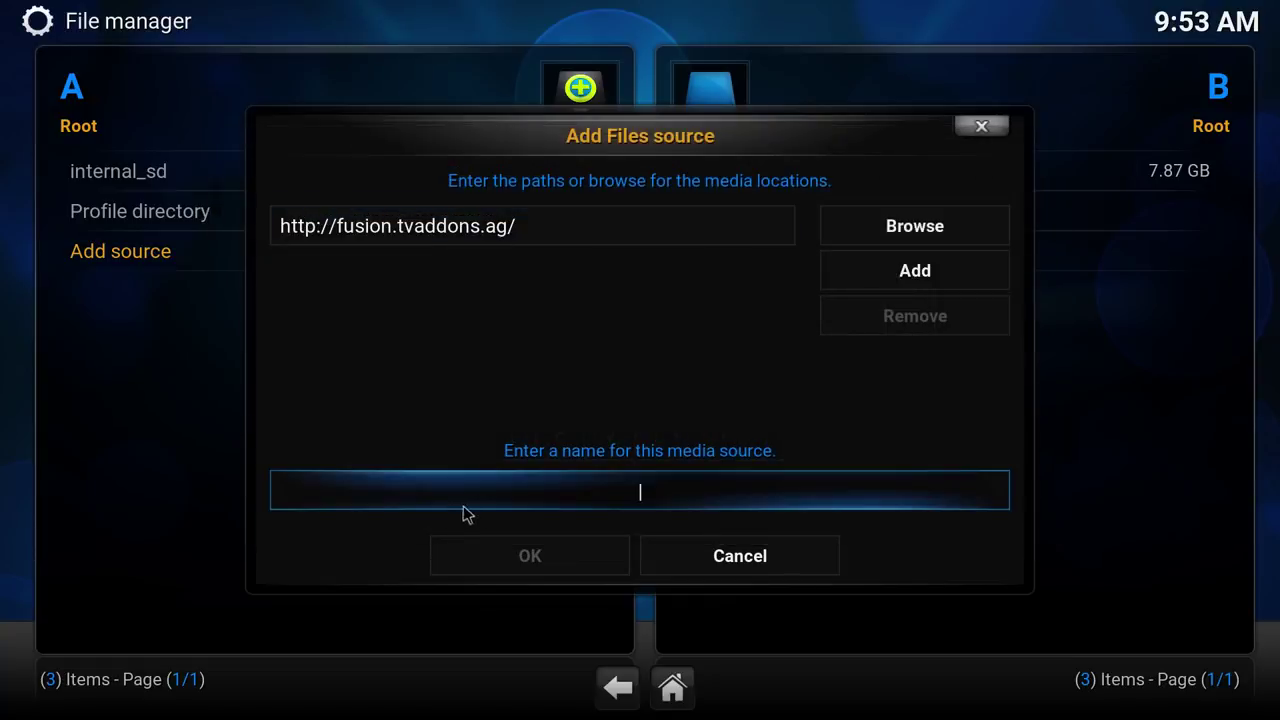
- Name the new source 'fusion' and save it
click(646, 500)
click(618, 390)
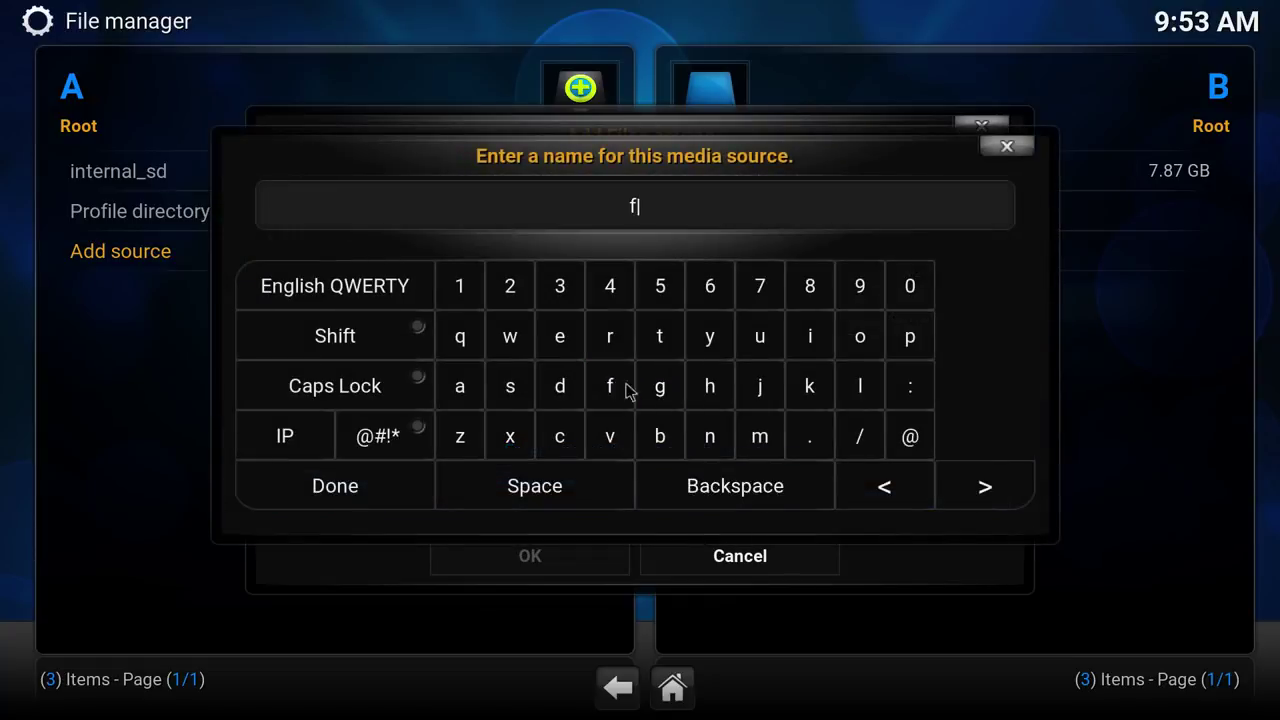
click(758, 338)
click(510, 390)
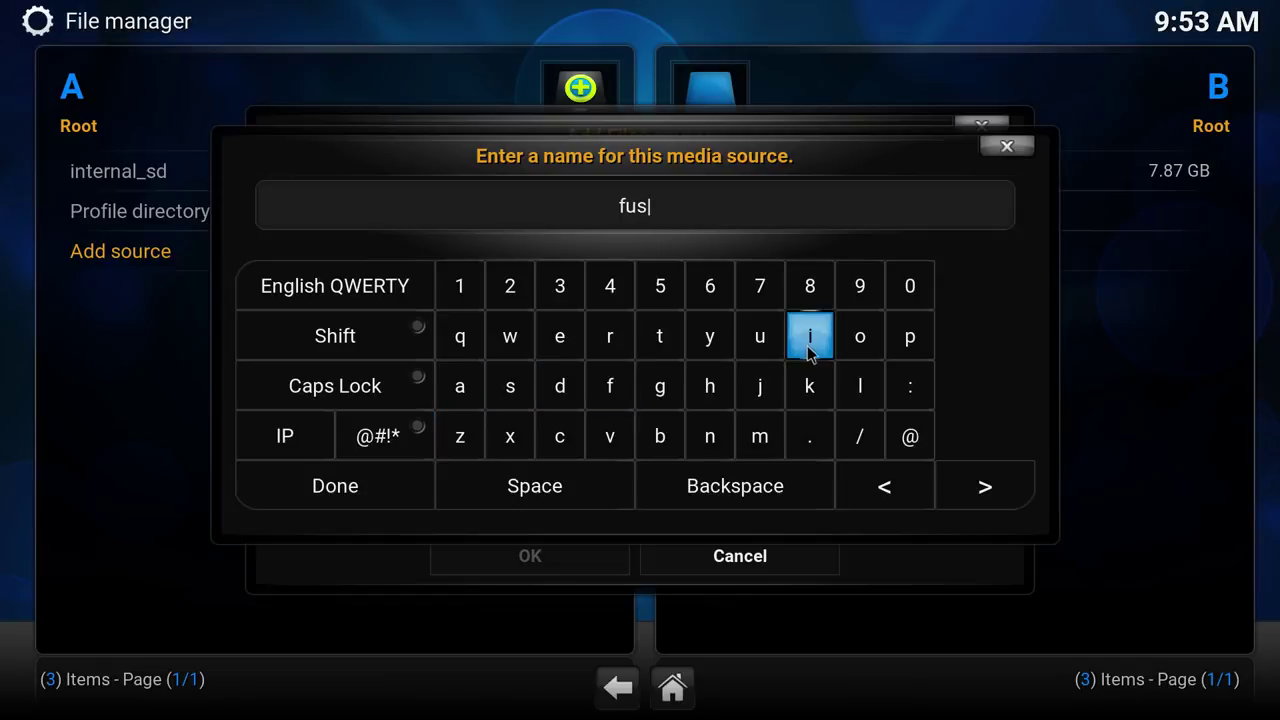
click(812, 338)
click(860, 338)
click(705, 433)
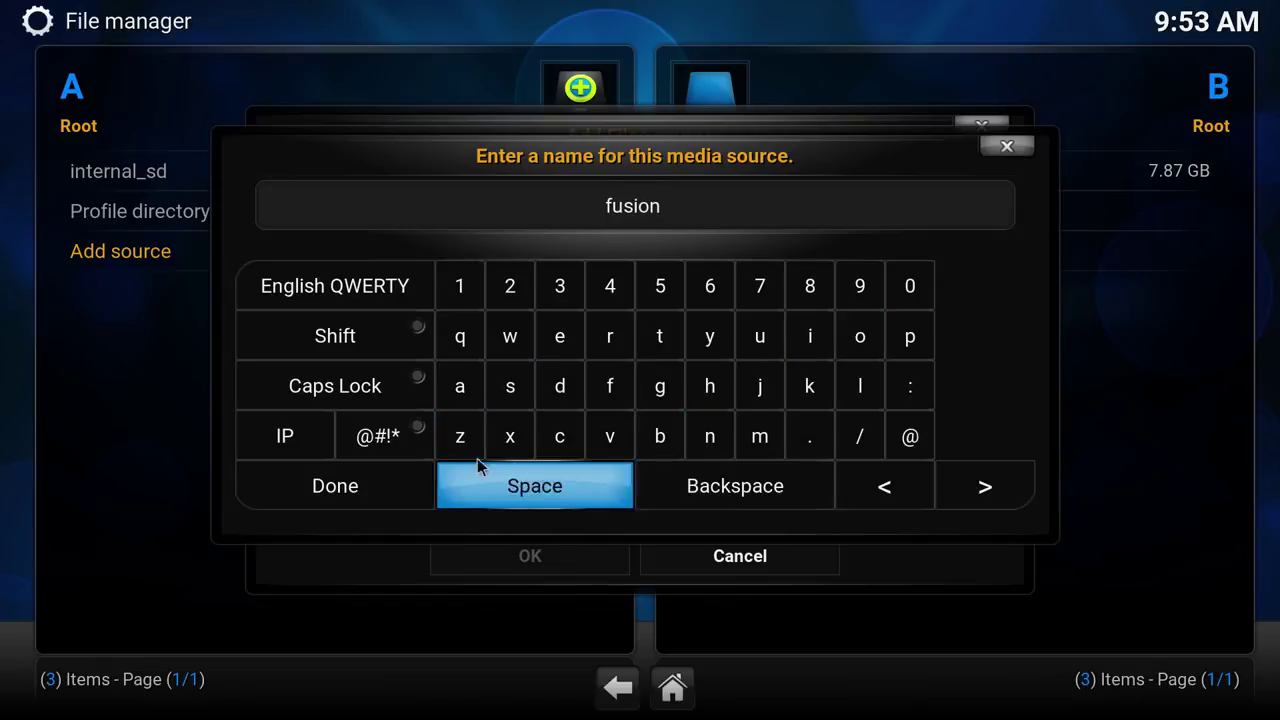
click(419, 487)
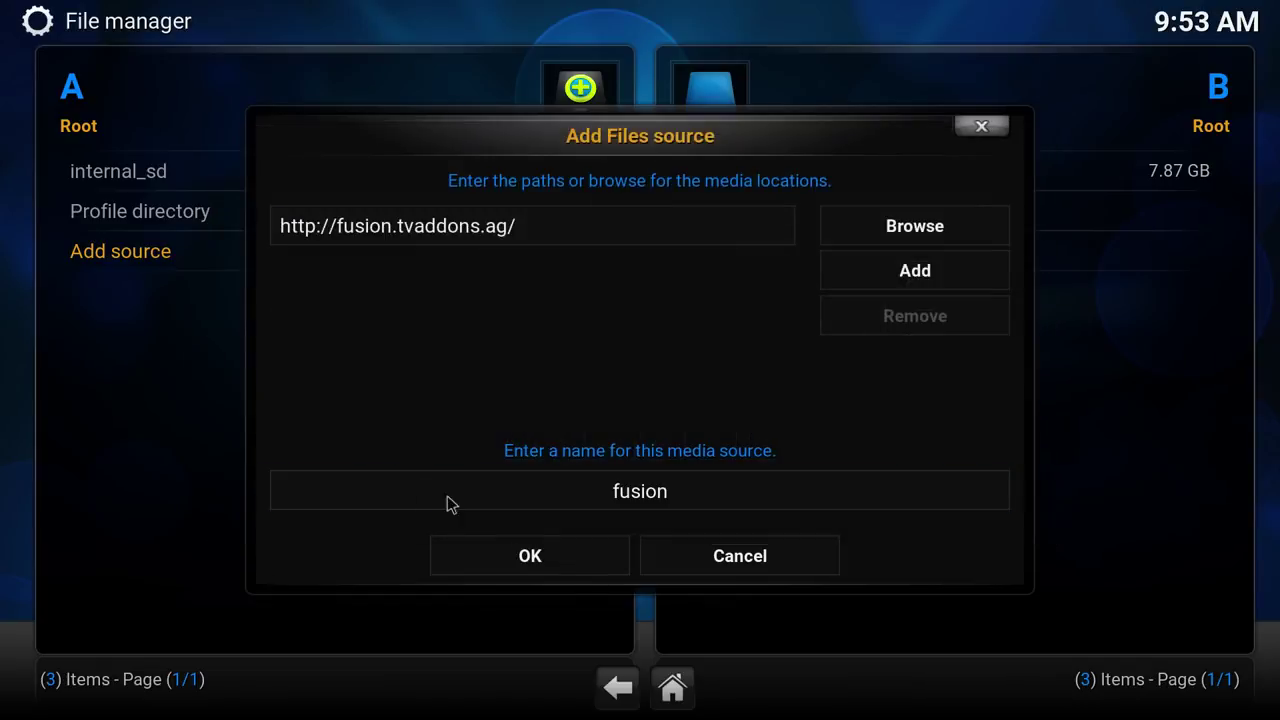
click(503, 559)
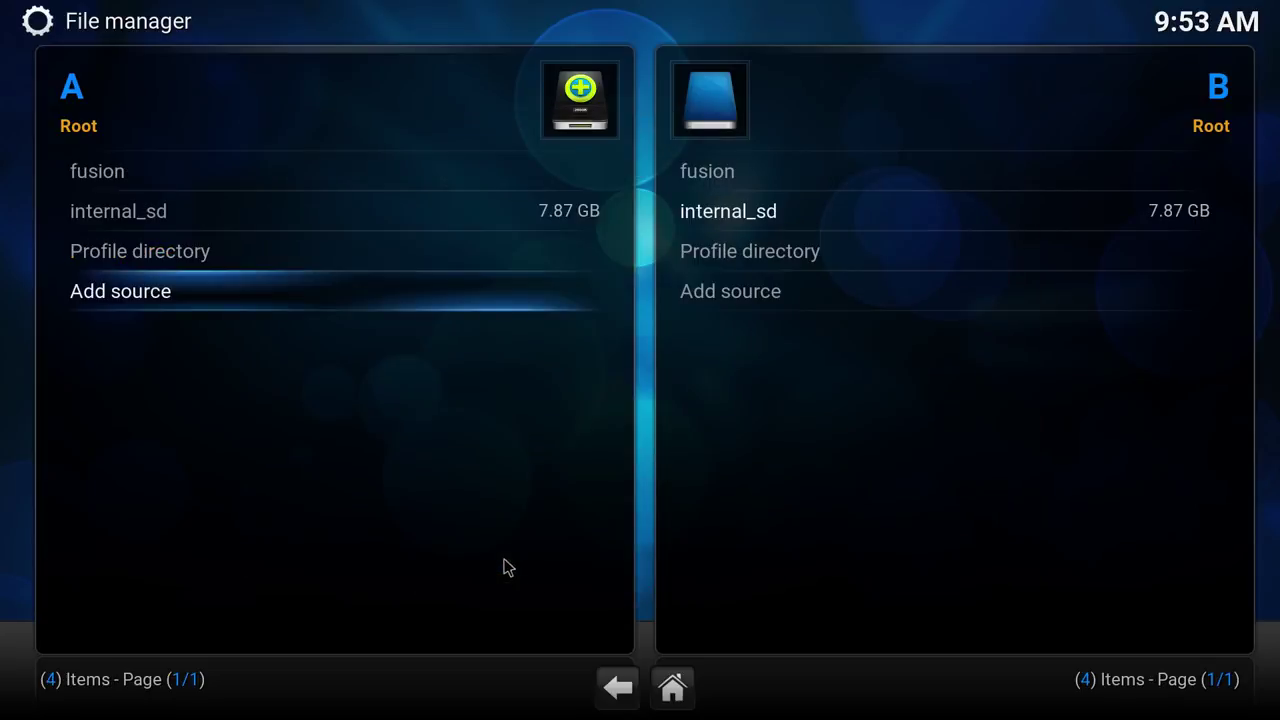
- Install plugin.video.hubwizard-1.2.0.zip from fusion's start-here folder, then return to the home screen
click(660, 697)
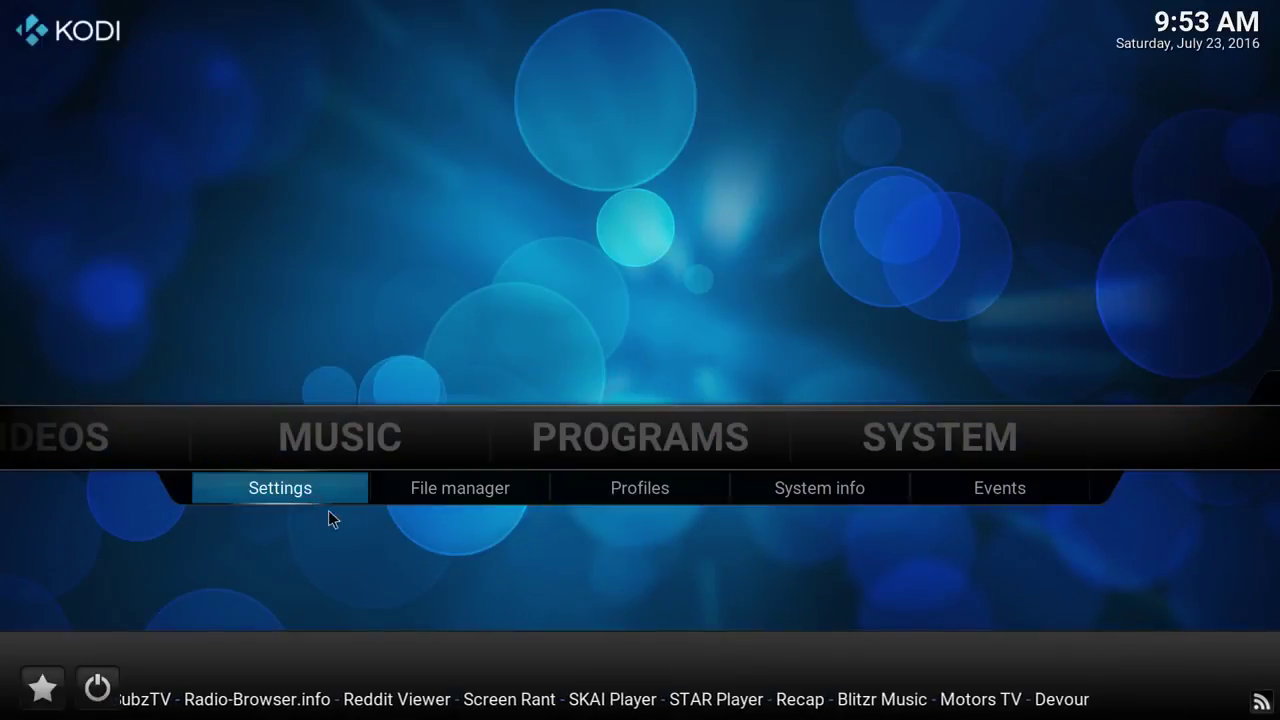
click(970, 440)
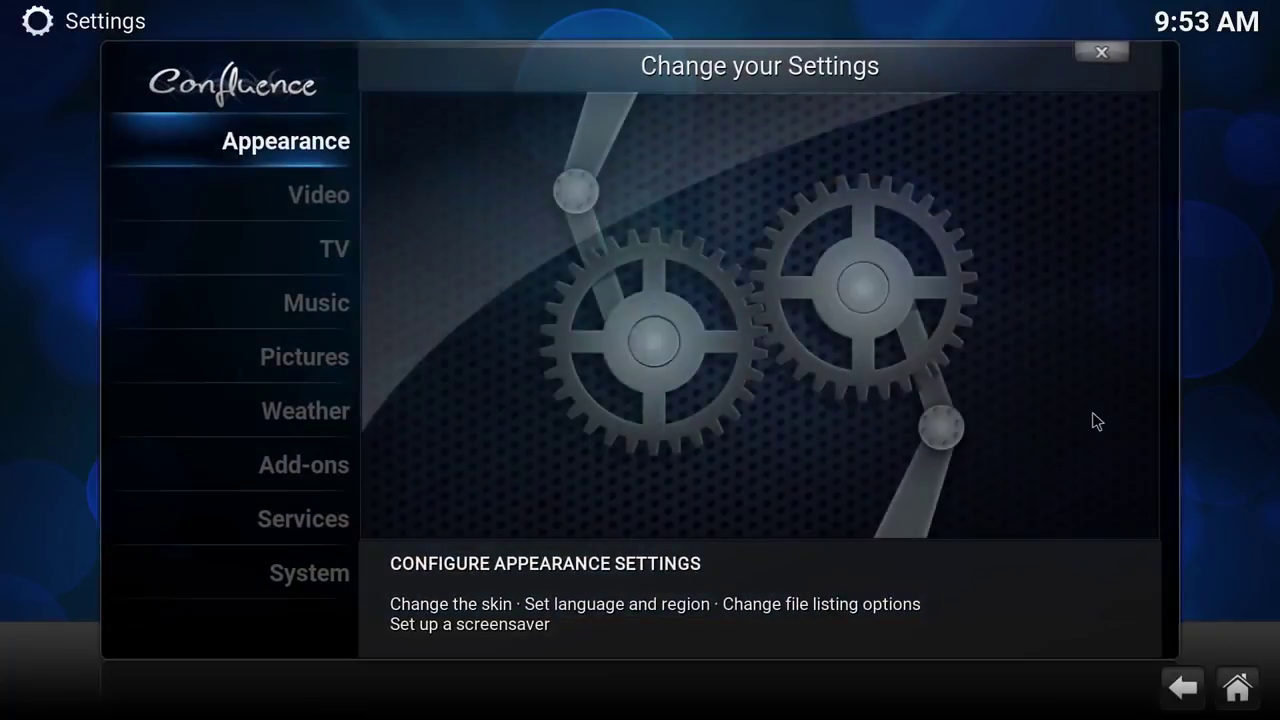
click(329, 466)
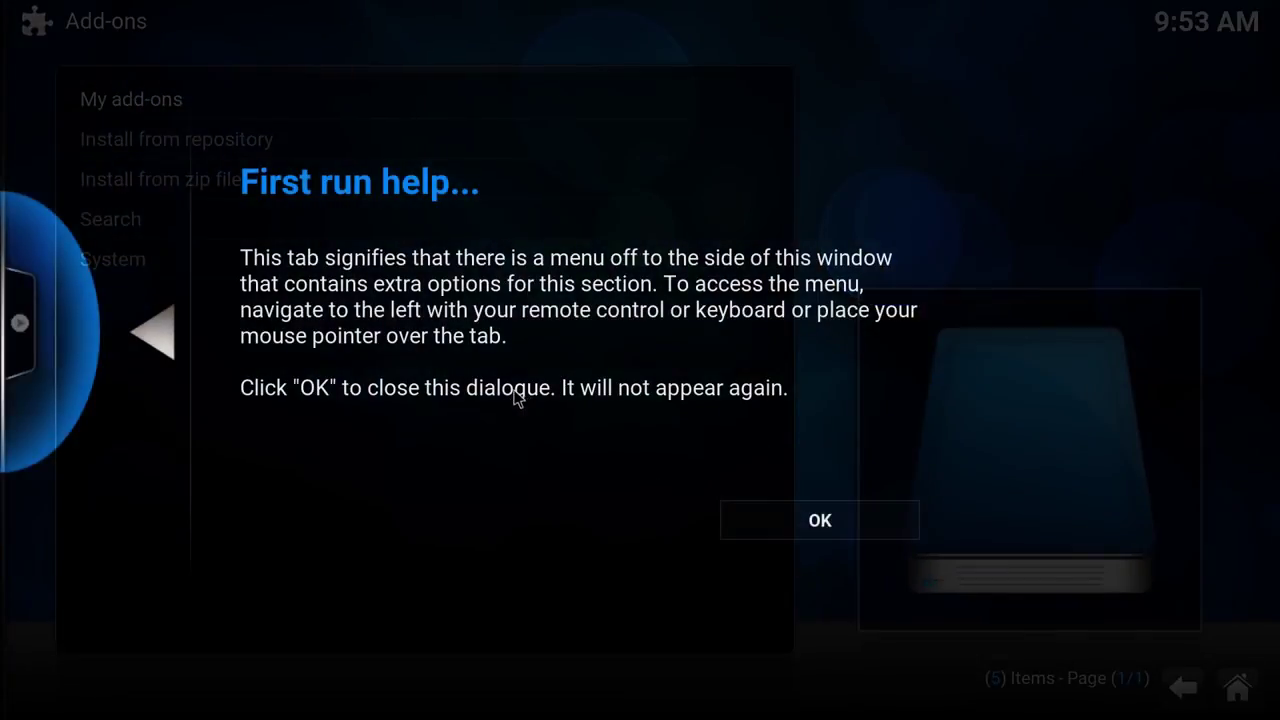
click(806, 516)
click(240, 178)
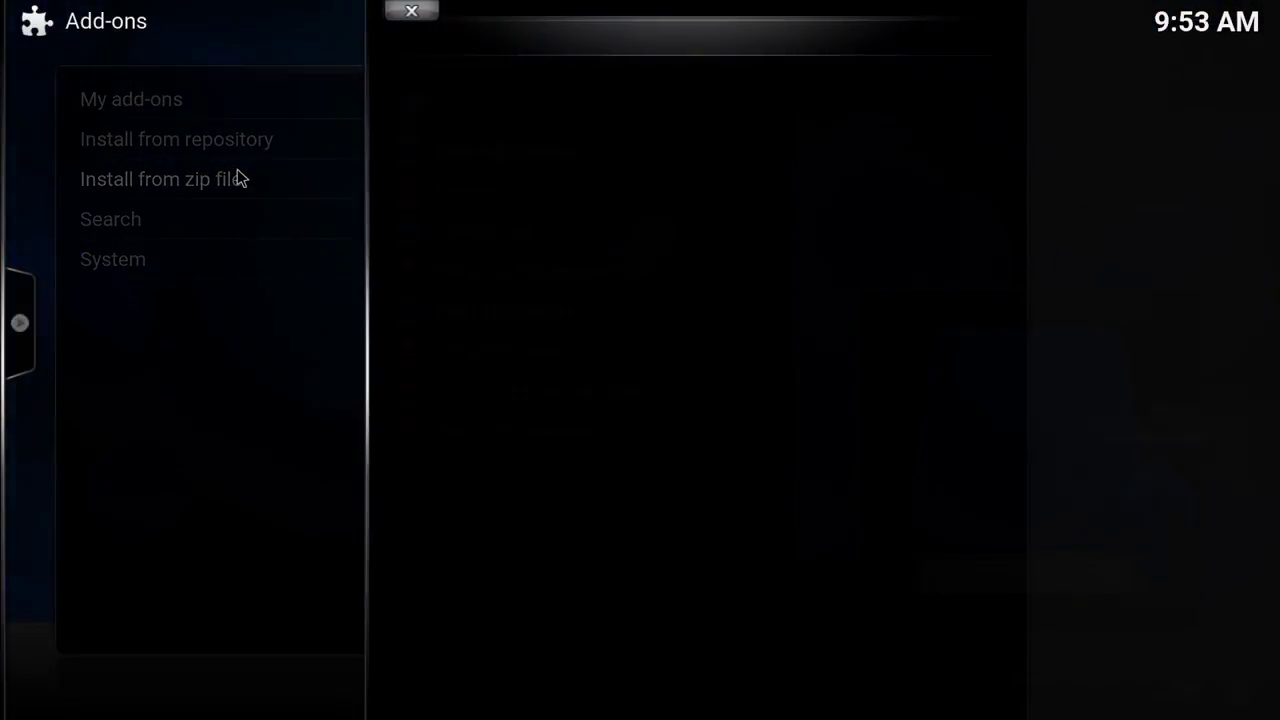
click(441, 194)
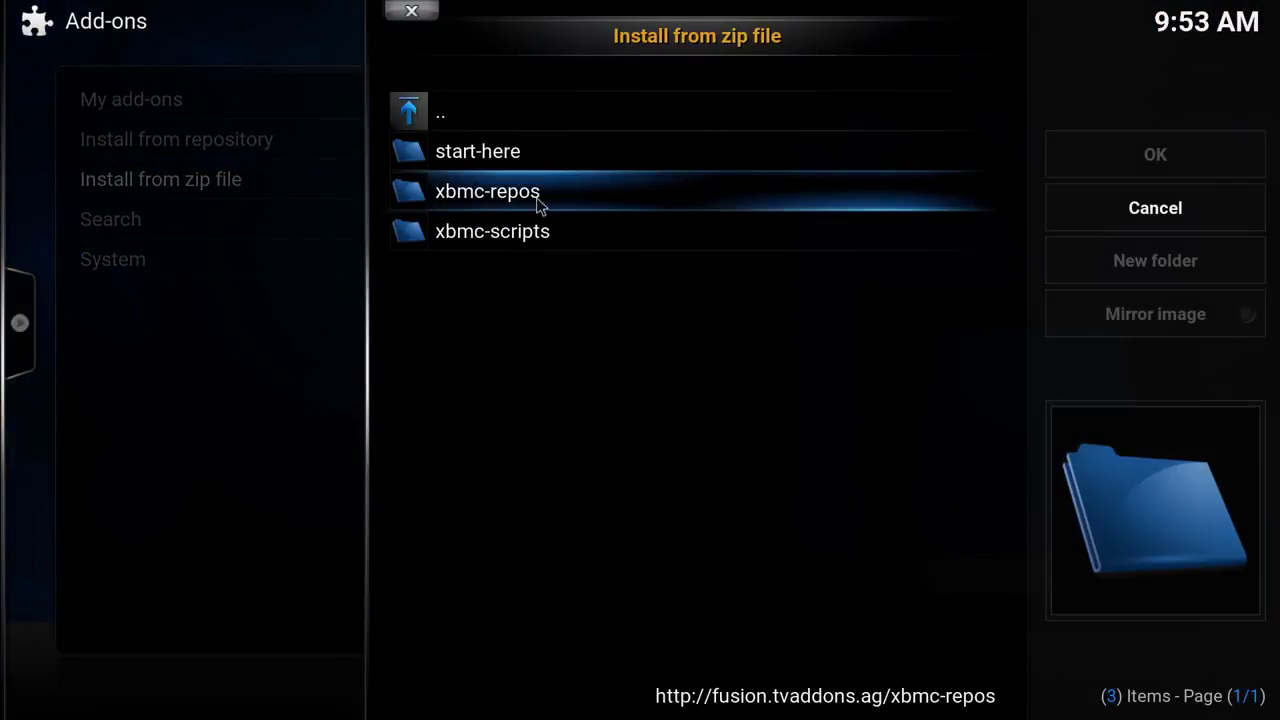
click(531, 157)
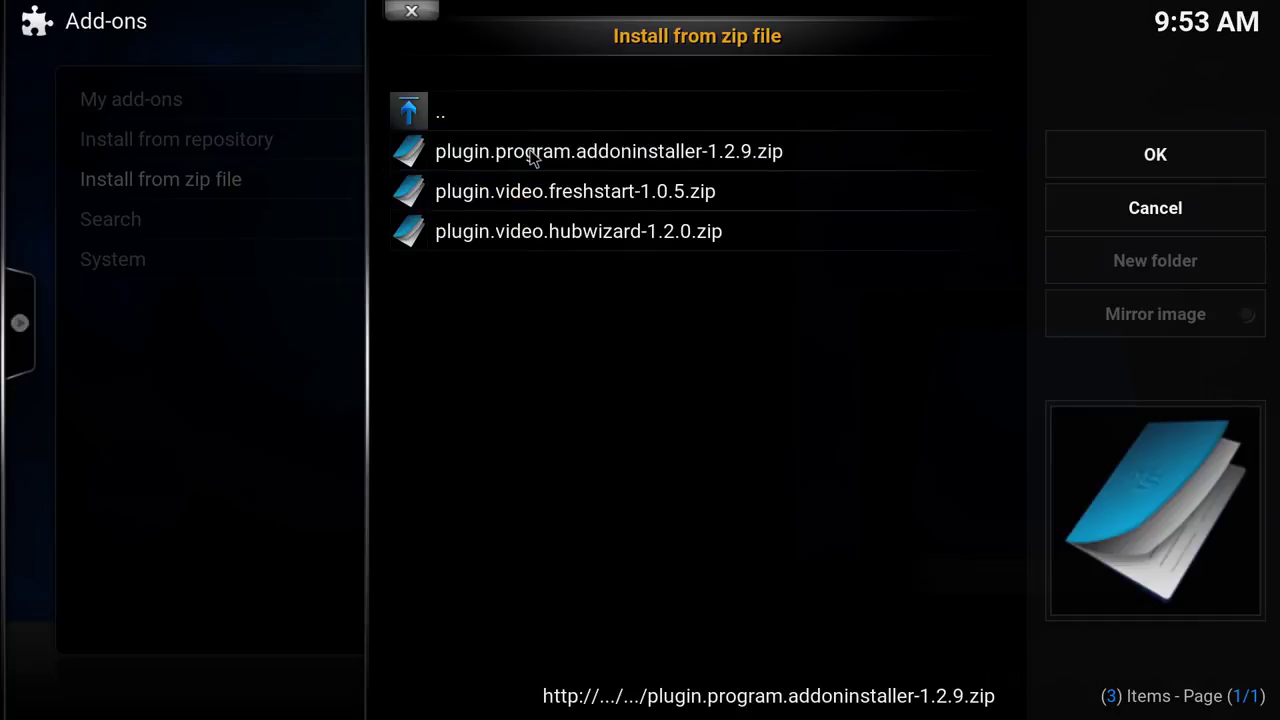
click(652, 233)
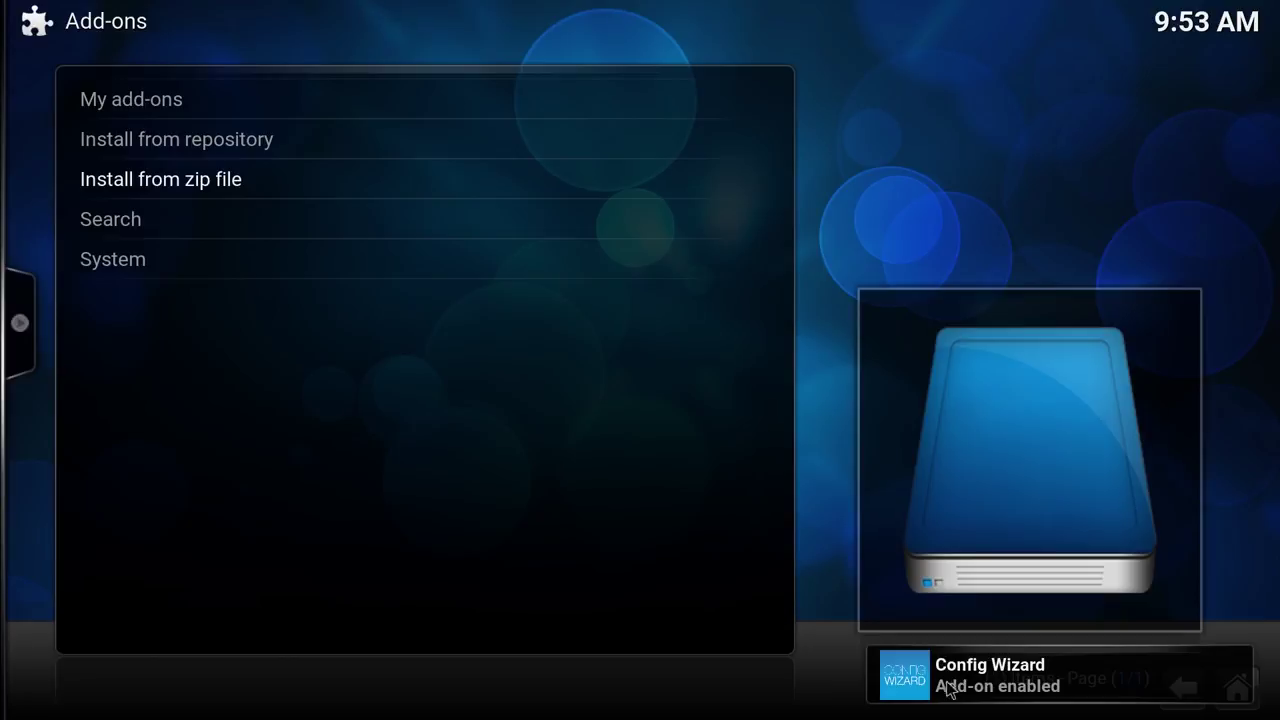
click(1247, 688)
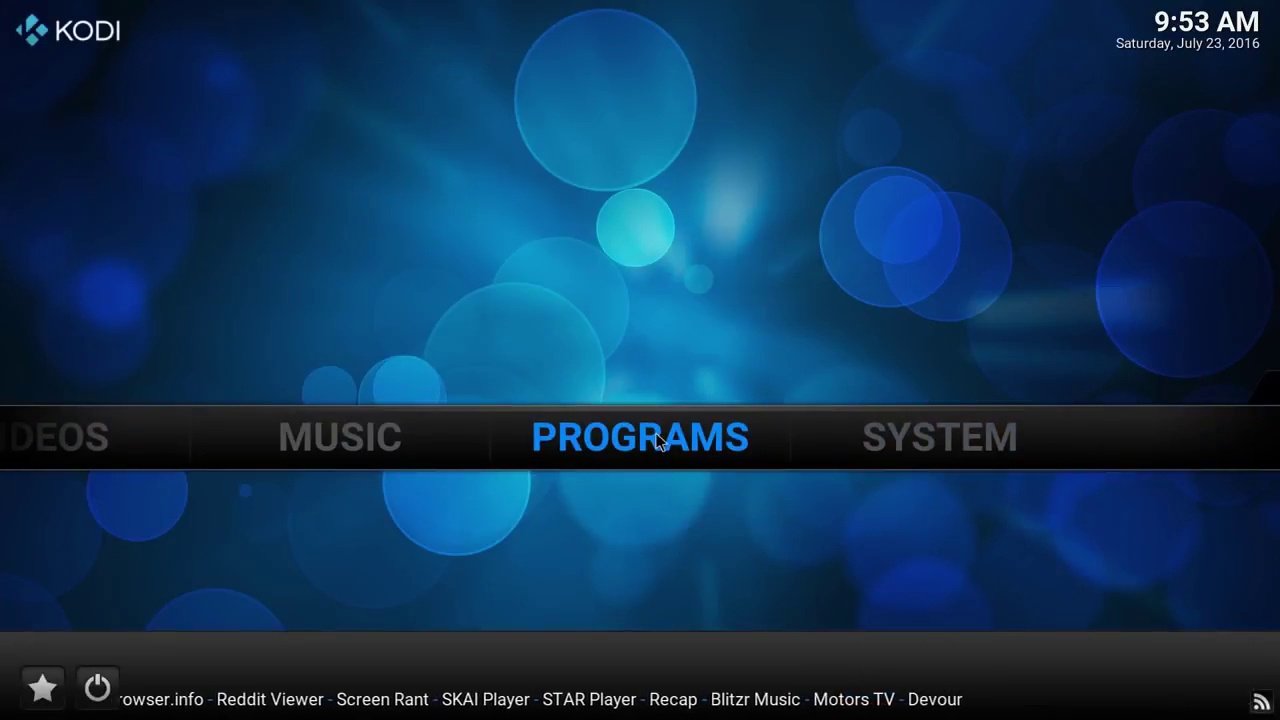
- Launch Config Wizard from Program add-ons and choose the ANDROID build
click(656, 441)
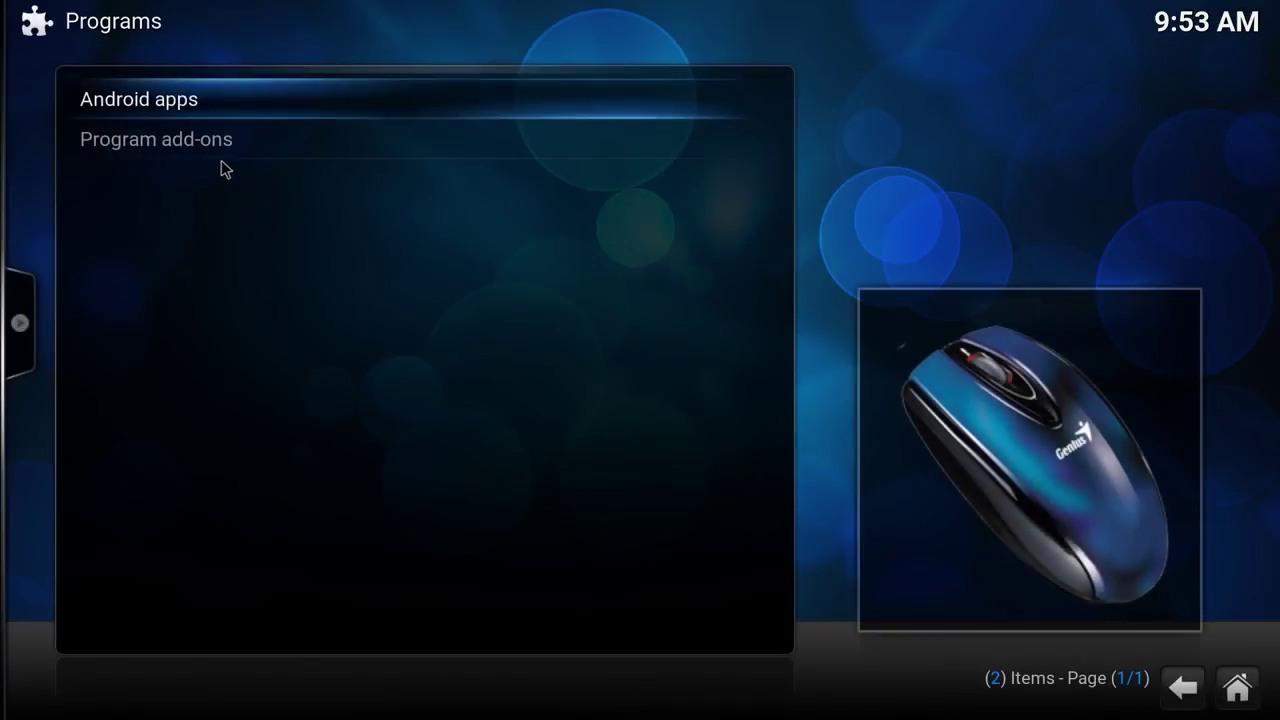
click(208, 146)
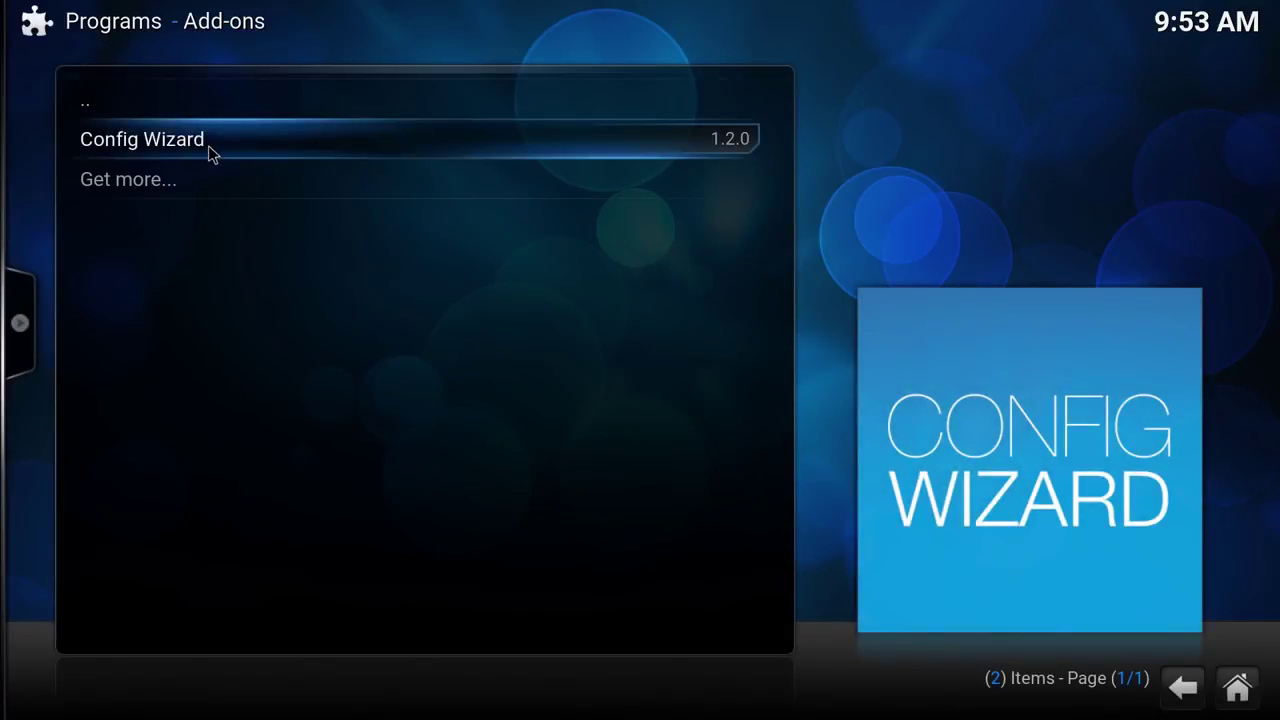
click(208, 145)
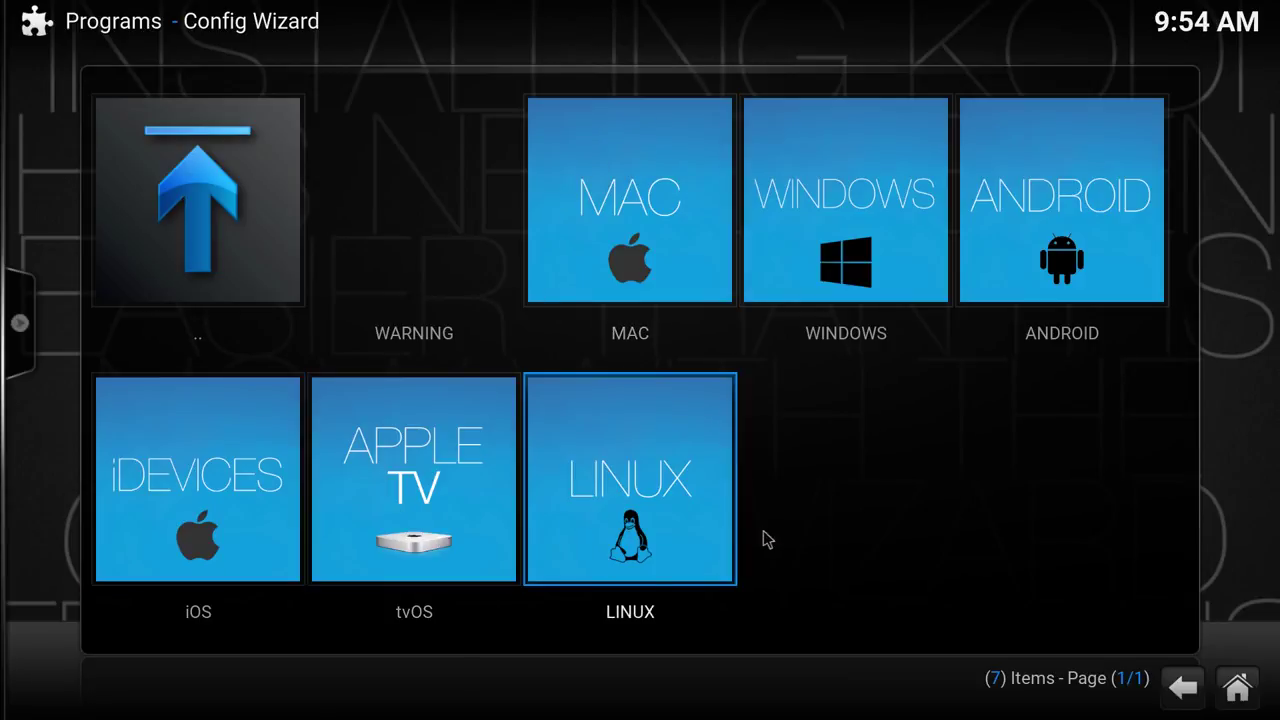
click(1136, 201)
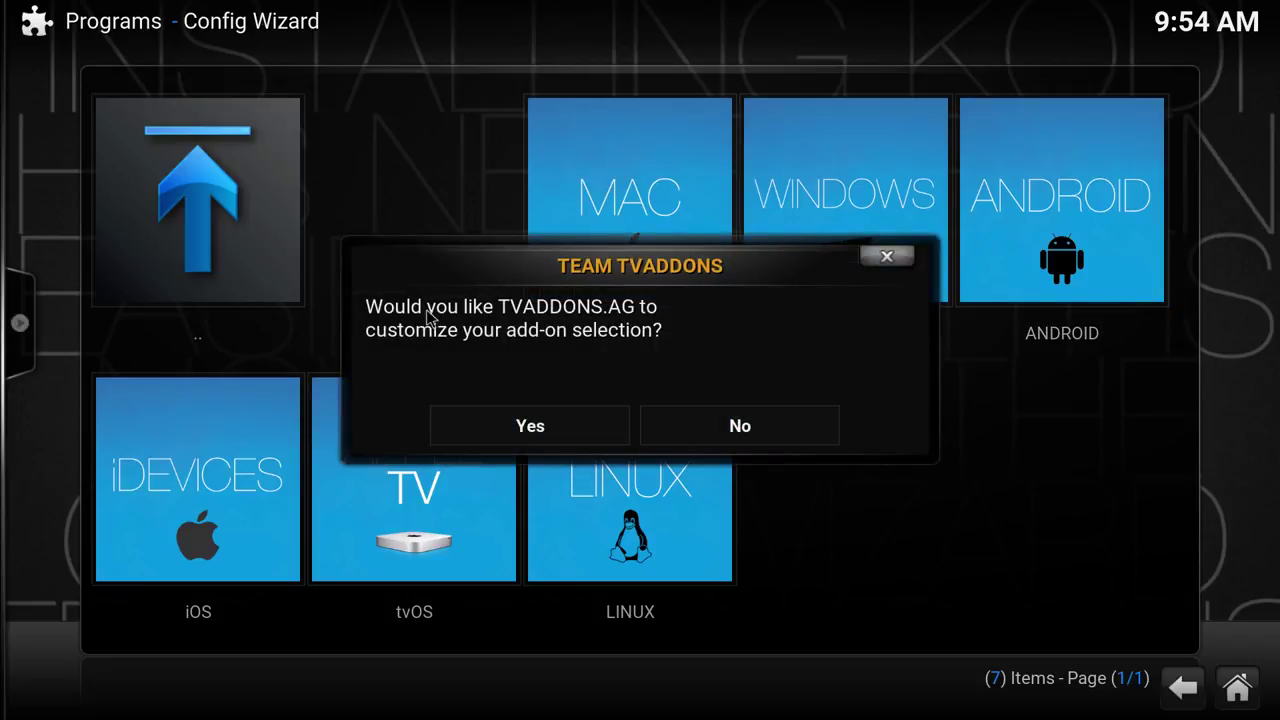
- Let TVADDONS customize the add-ons, then close the Success notice once installation finishes
click(508, 428)
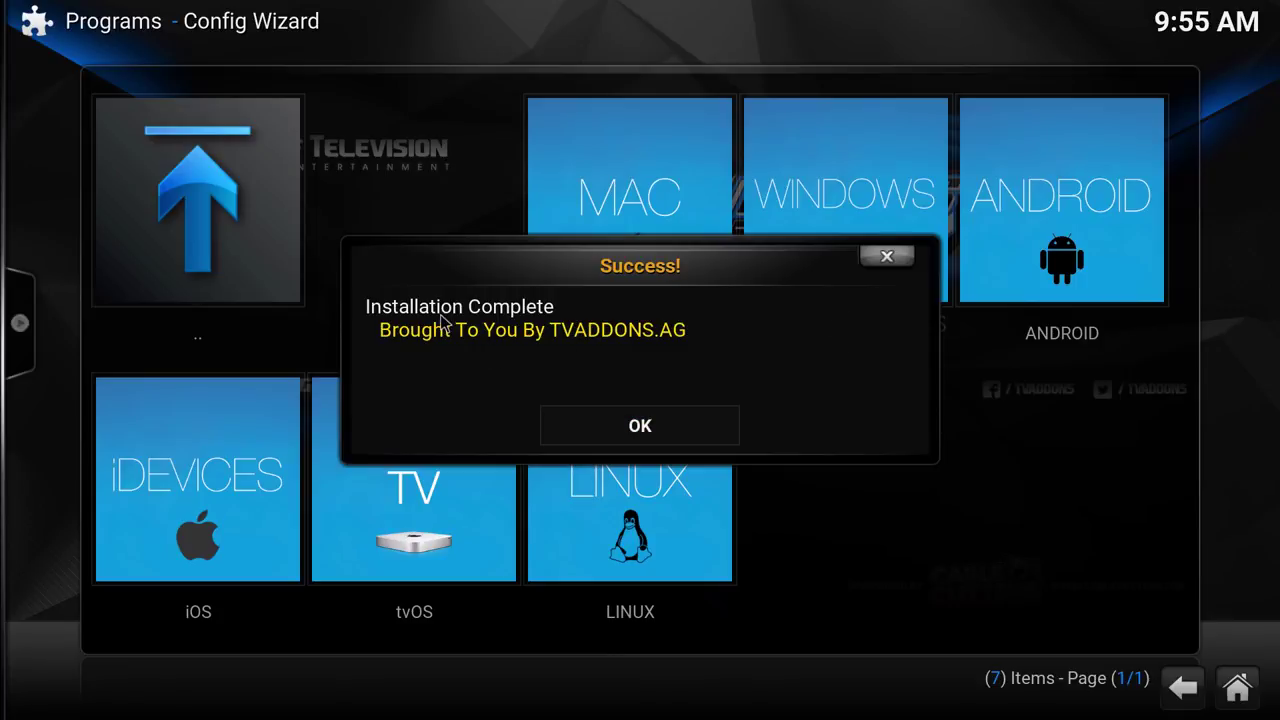
click(603, 426)
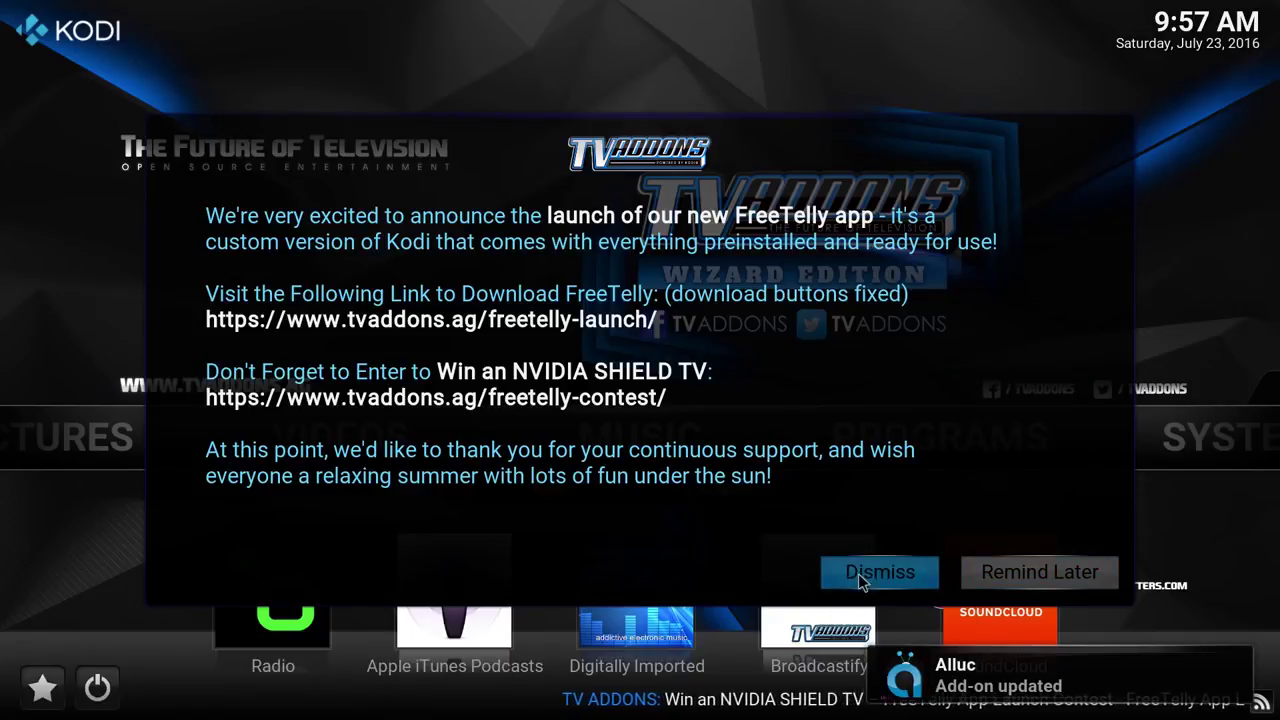
- Dismiss the TVADDONS FreeTelly announcement popup
click(862, 575)
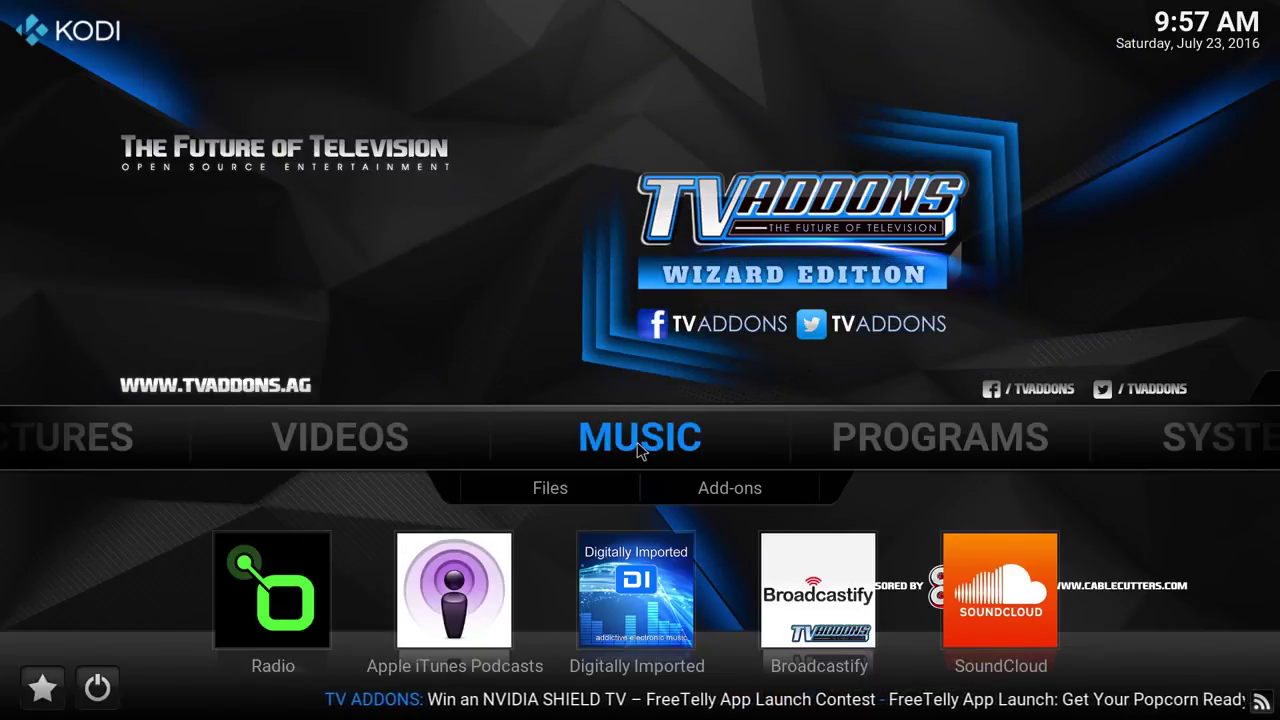
scroll(658, 442, up, 1)
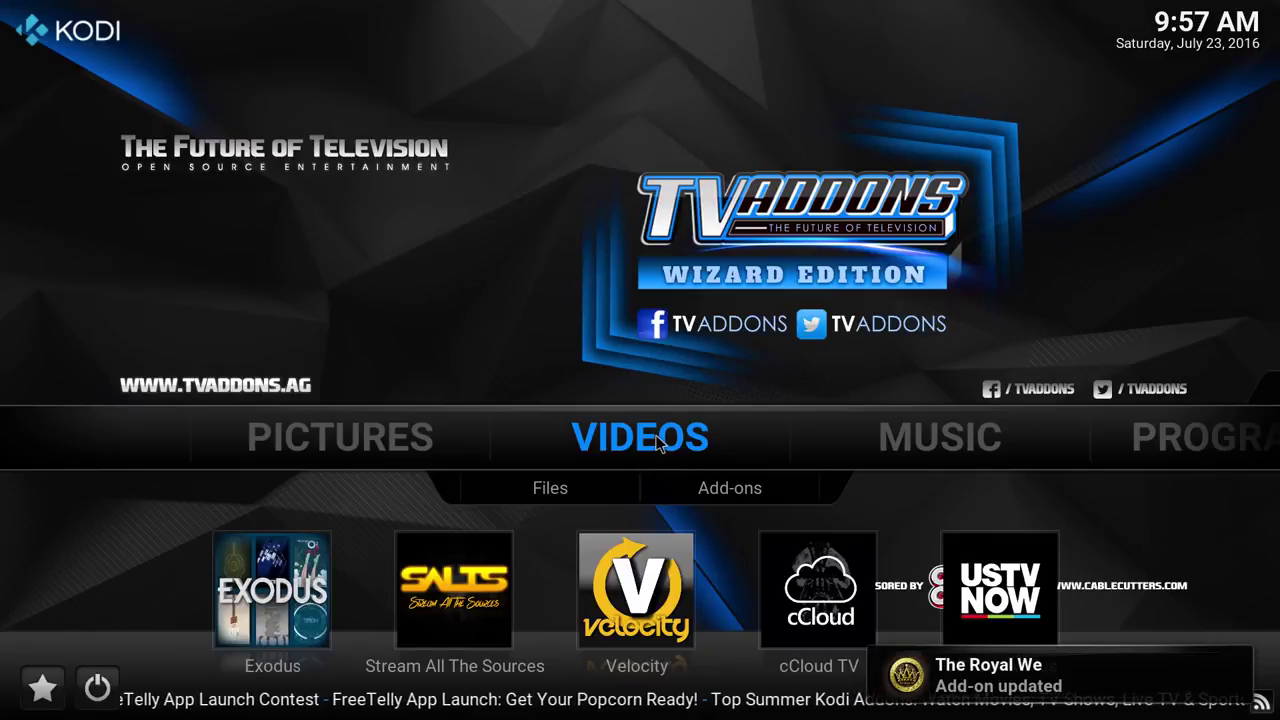
key(Right)
key(Right)
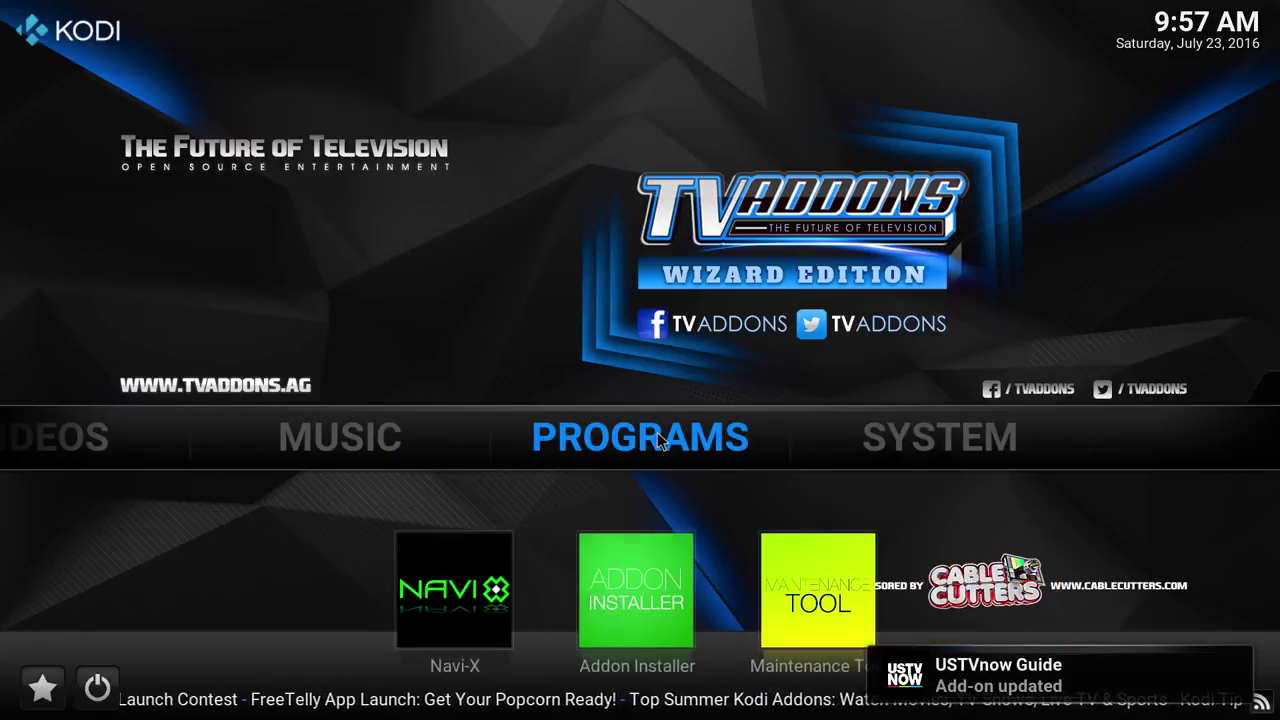
mouse_move(945, 447)
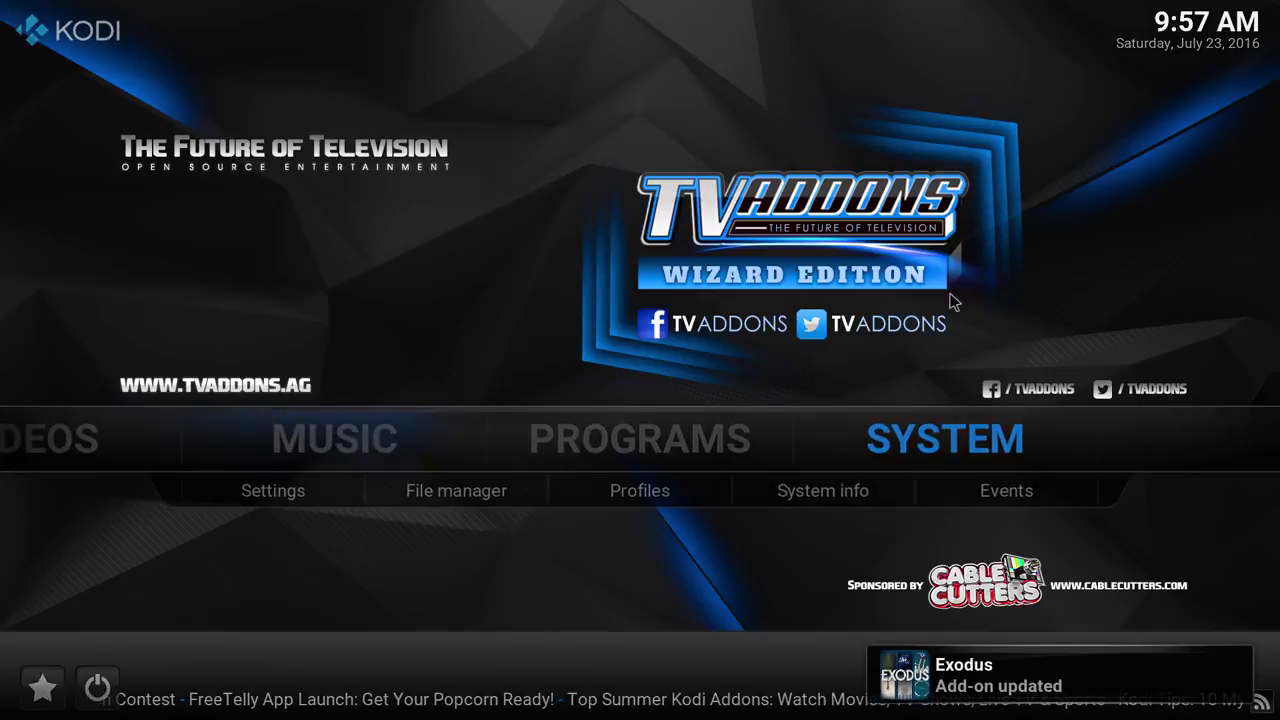
key(Return)
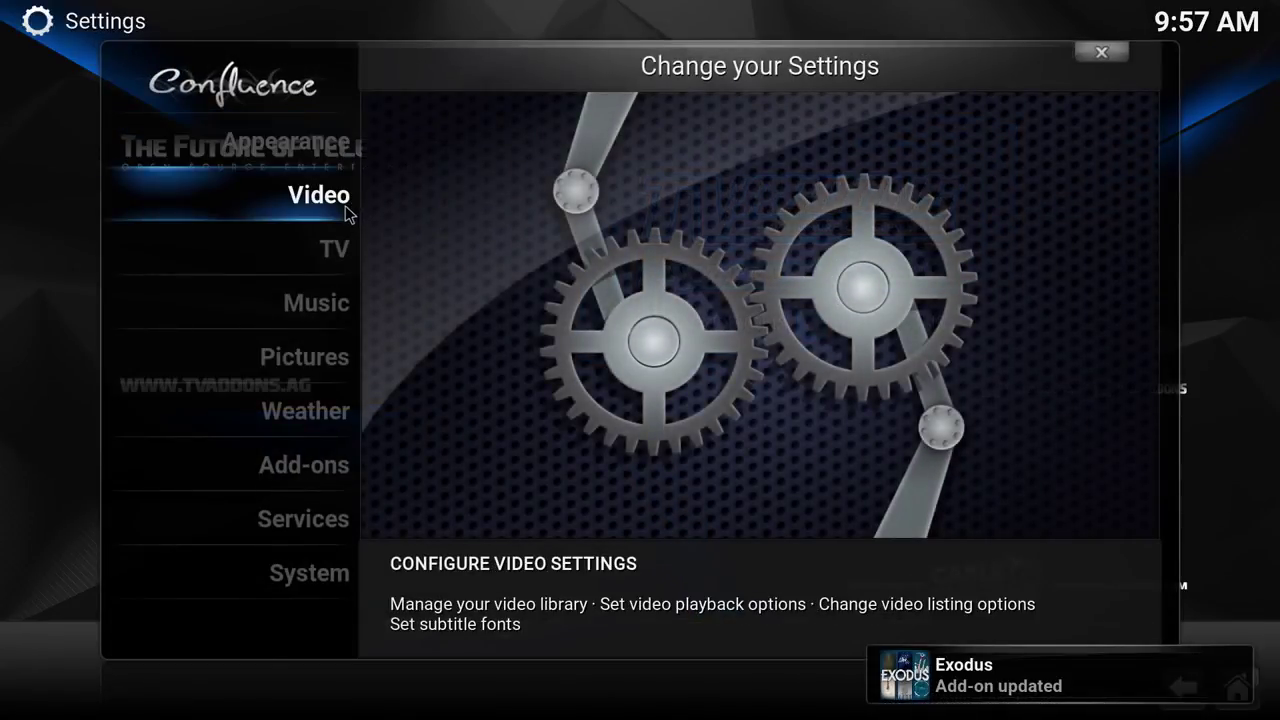
click(322, 470)
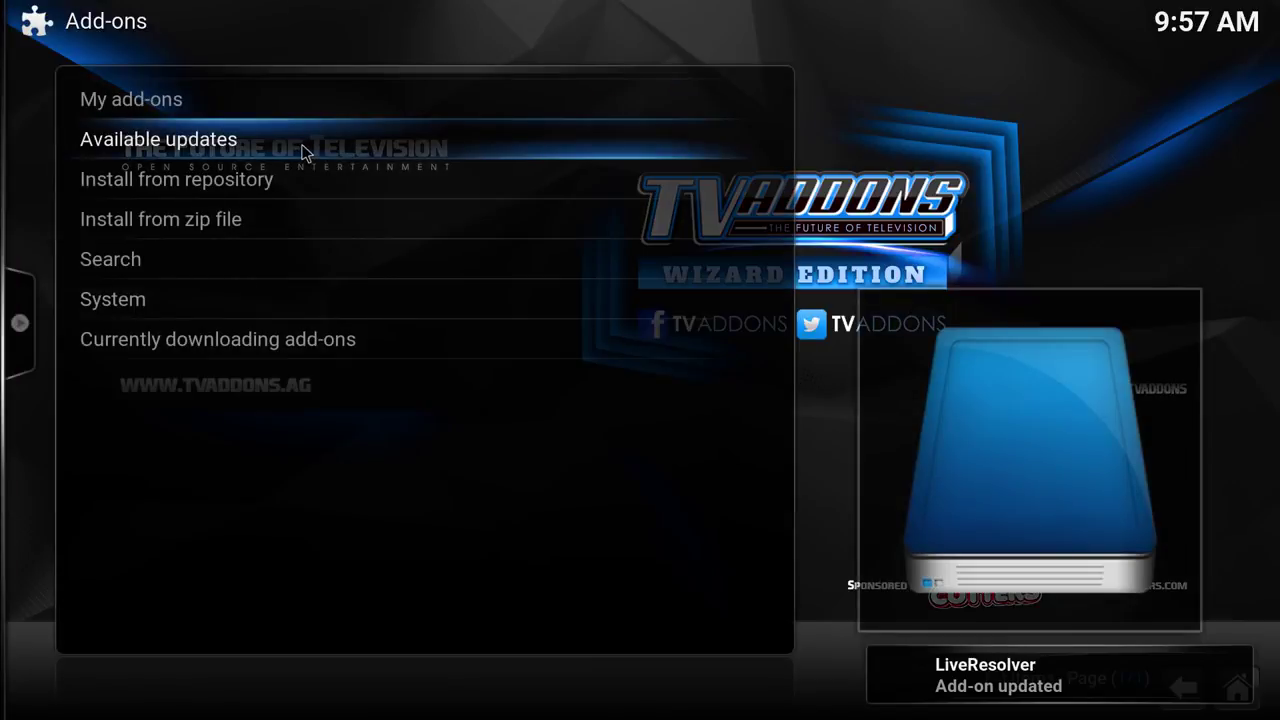
click(304, 150)
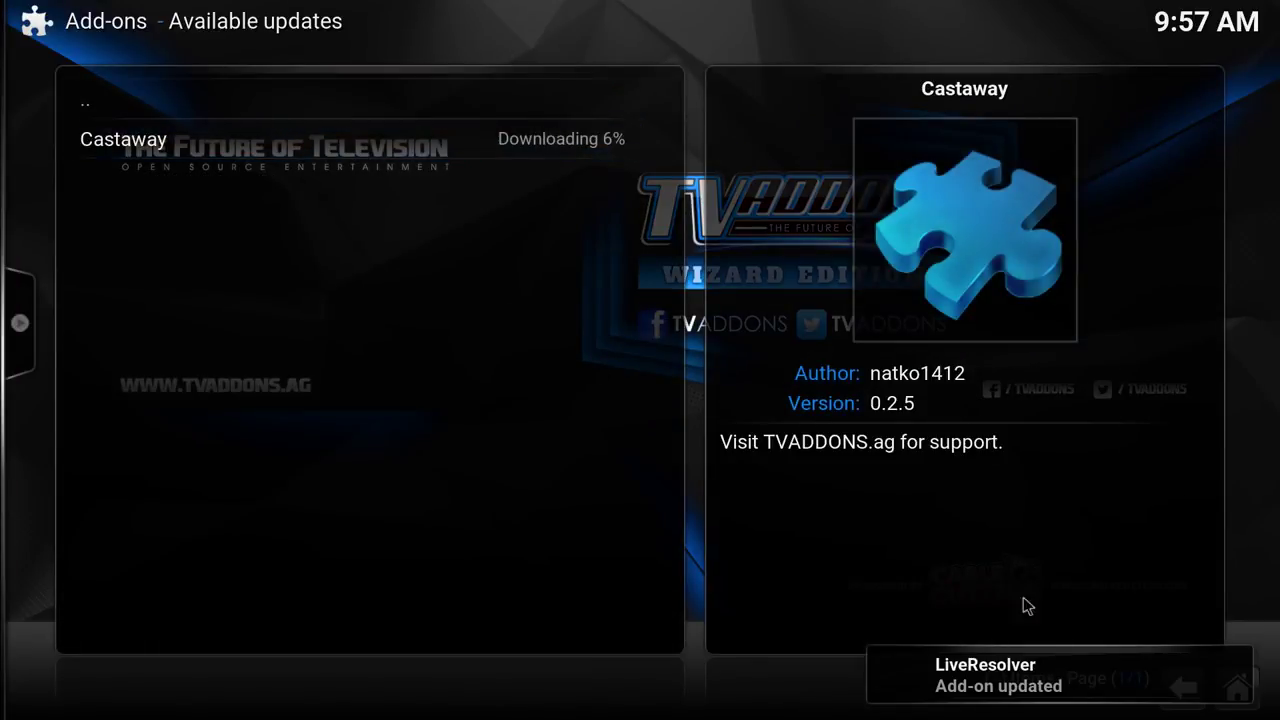
click(167, 116)
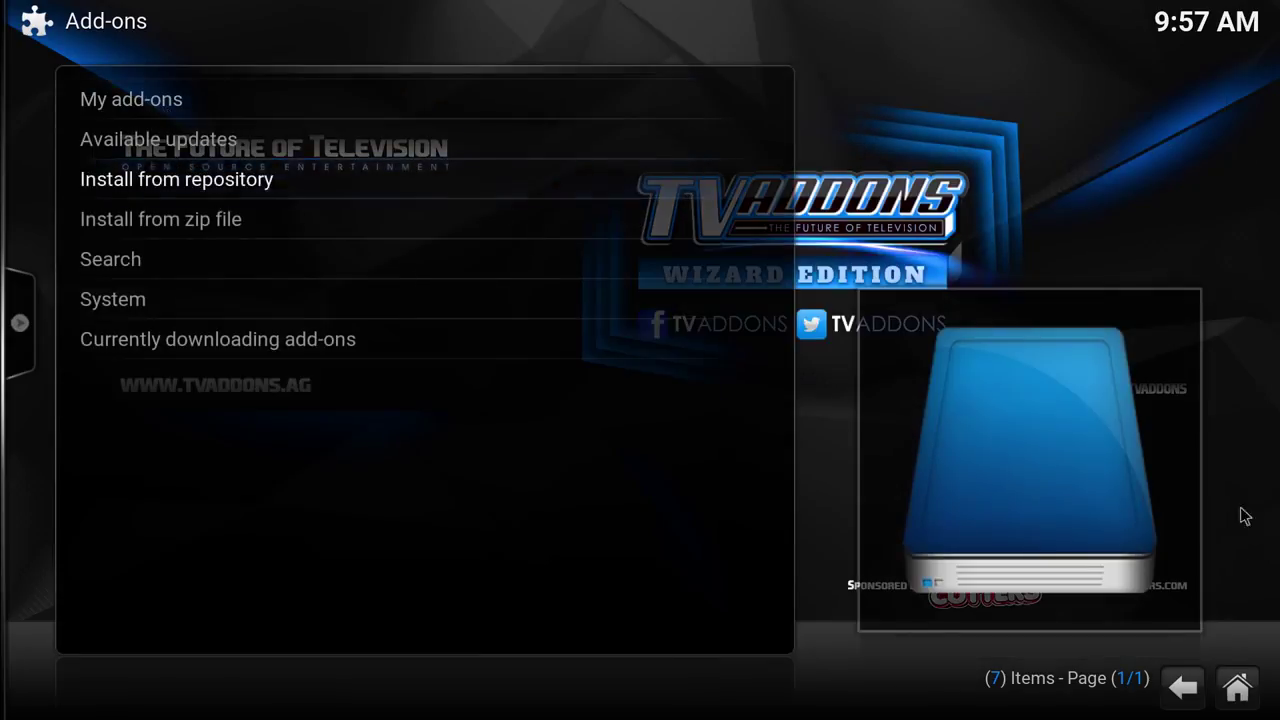
click(1237, 684)
mouse_move(583, 428)
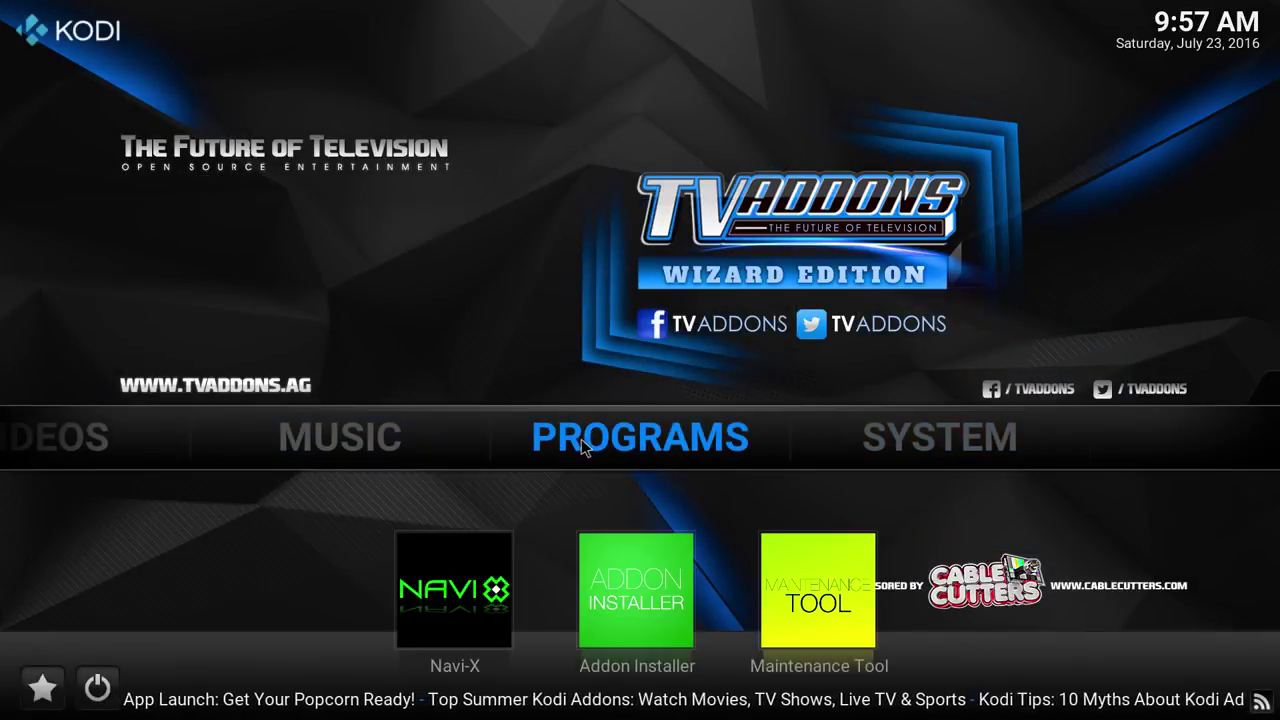
scroll(583, 441, up, 2)
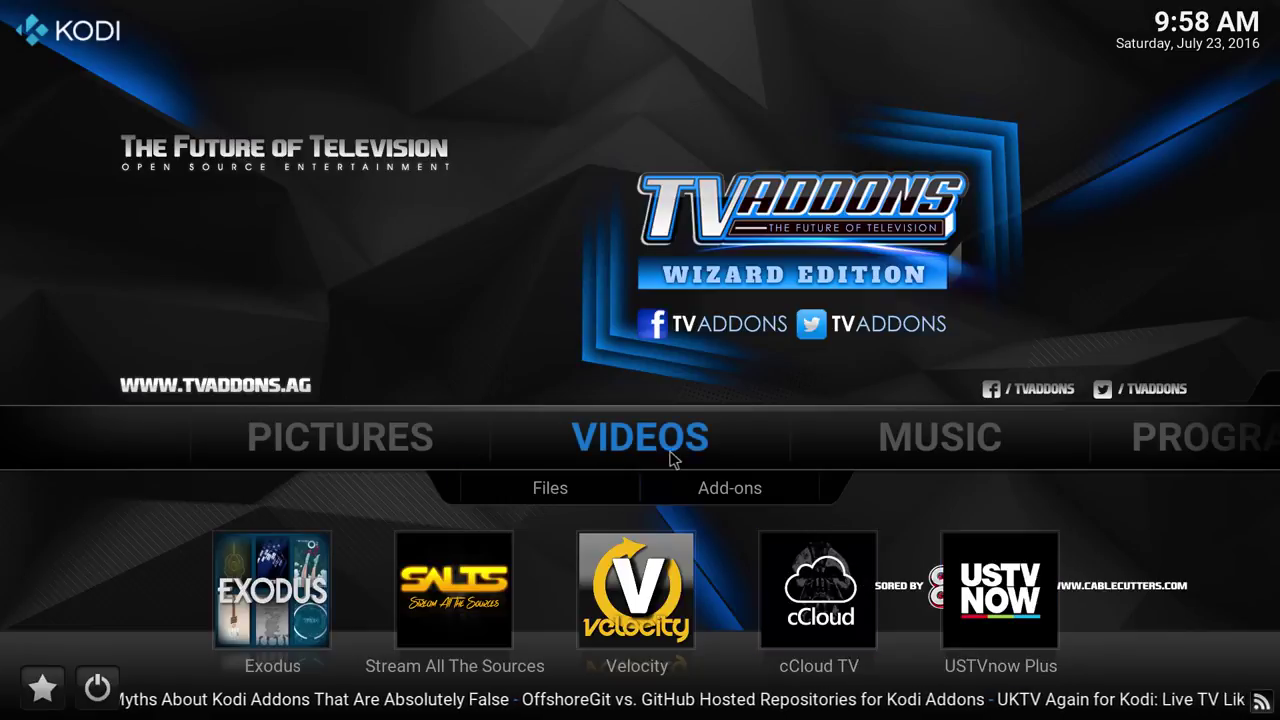
- Switch the video add-ons list to a thumbnail grid, then return home
click(725, 488)
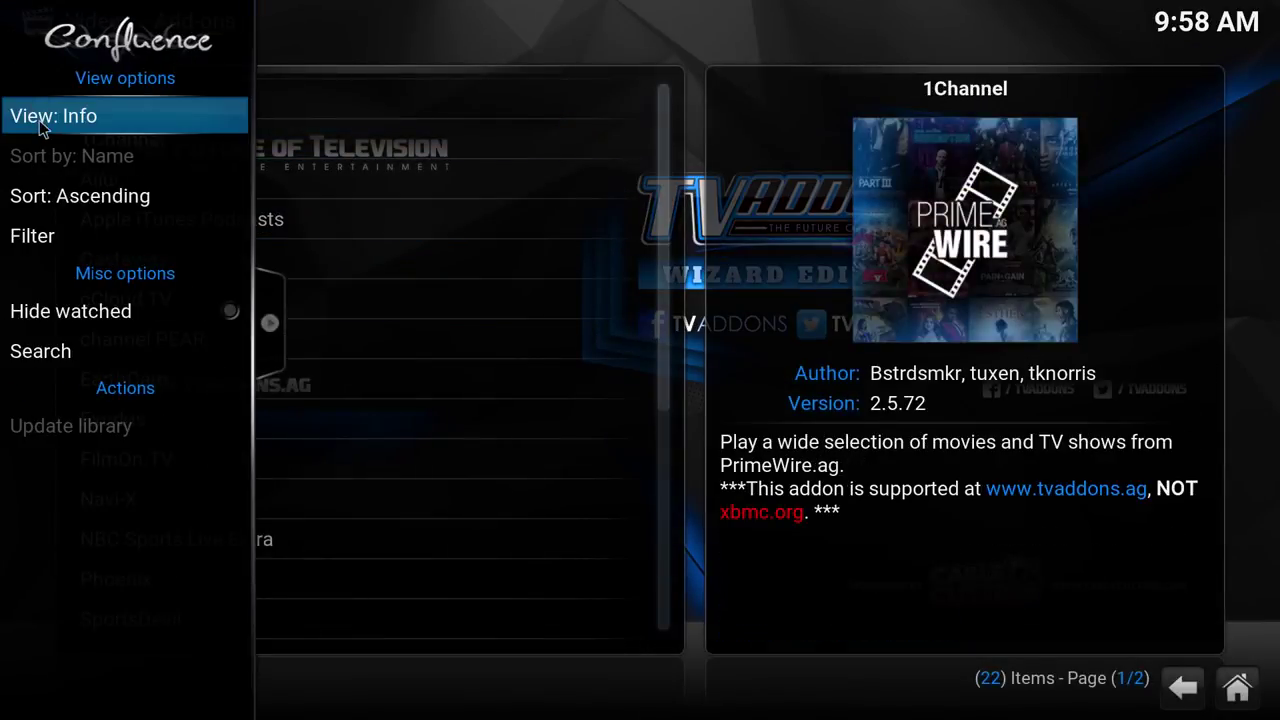
click(39, 118)
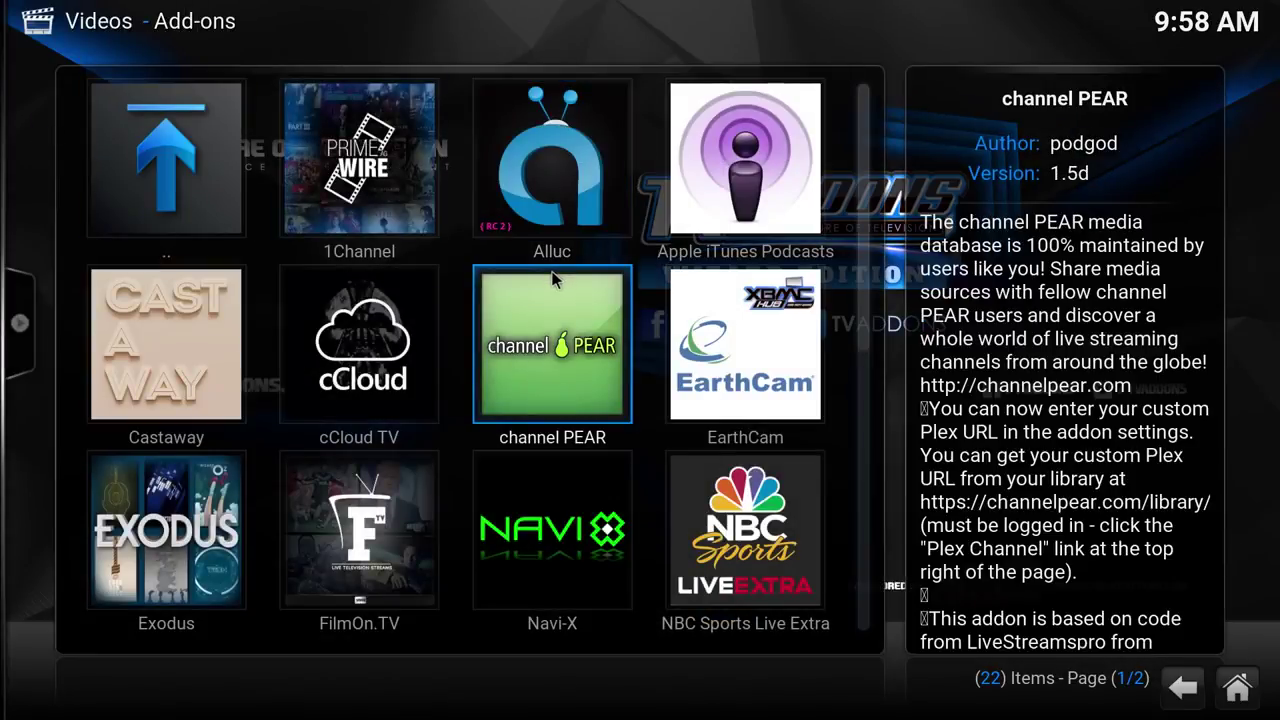
scroll(490, 320, down, 2)
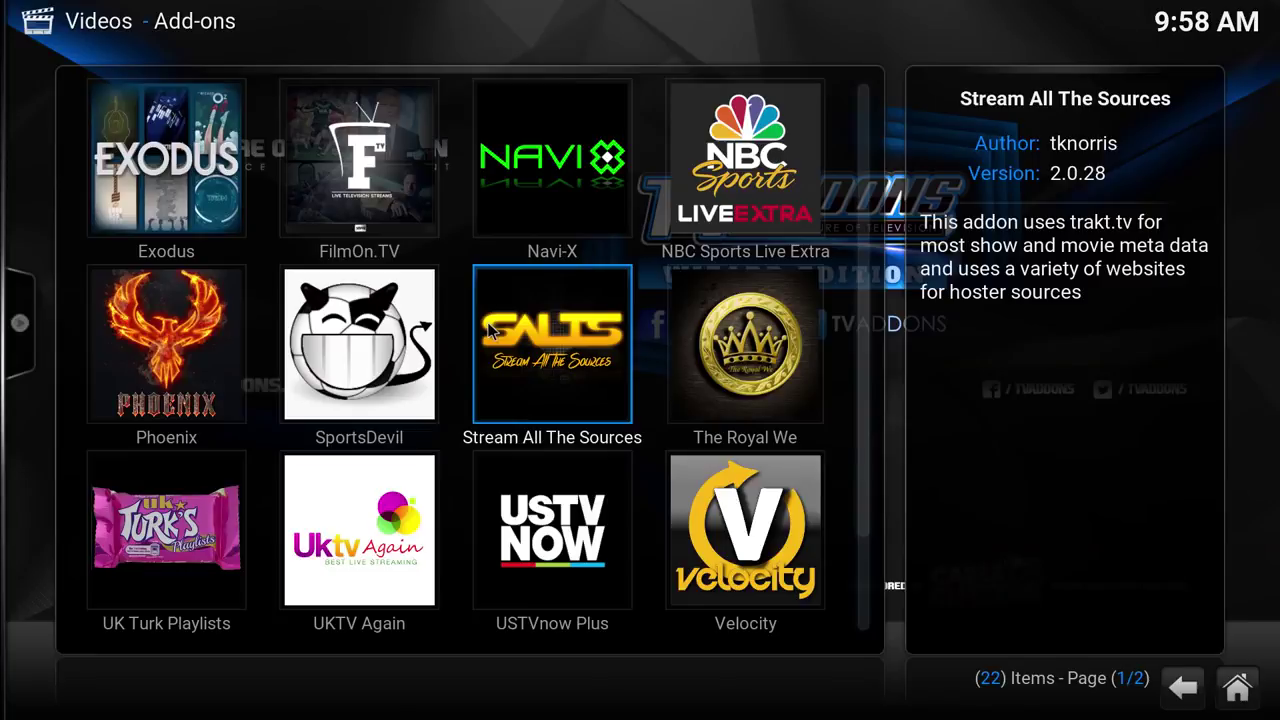
scroll(614, 330, down, 1)
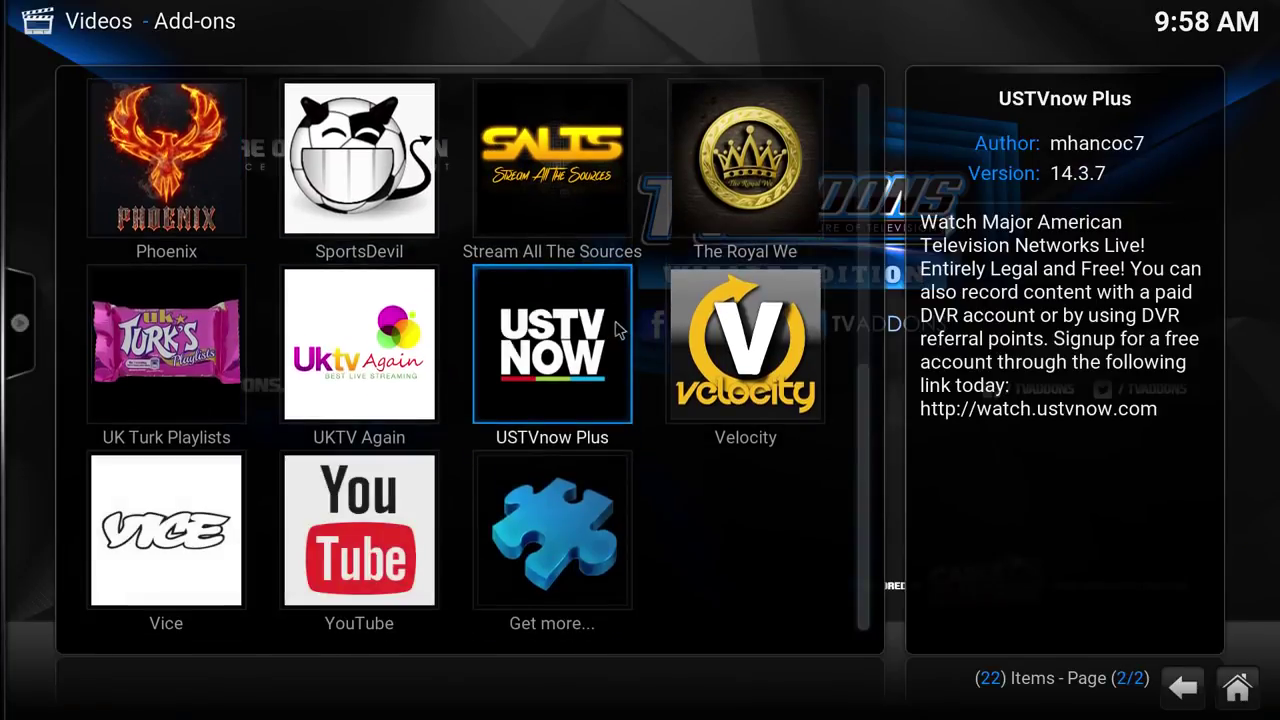
scroll(527, 453, up, 1)
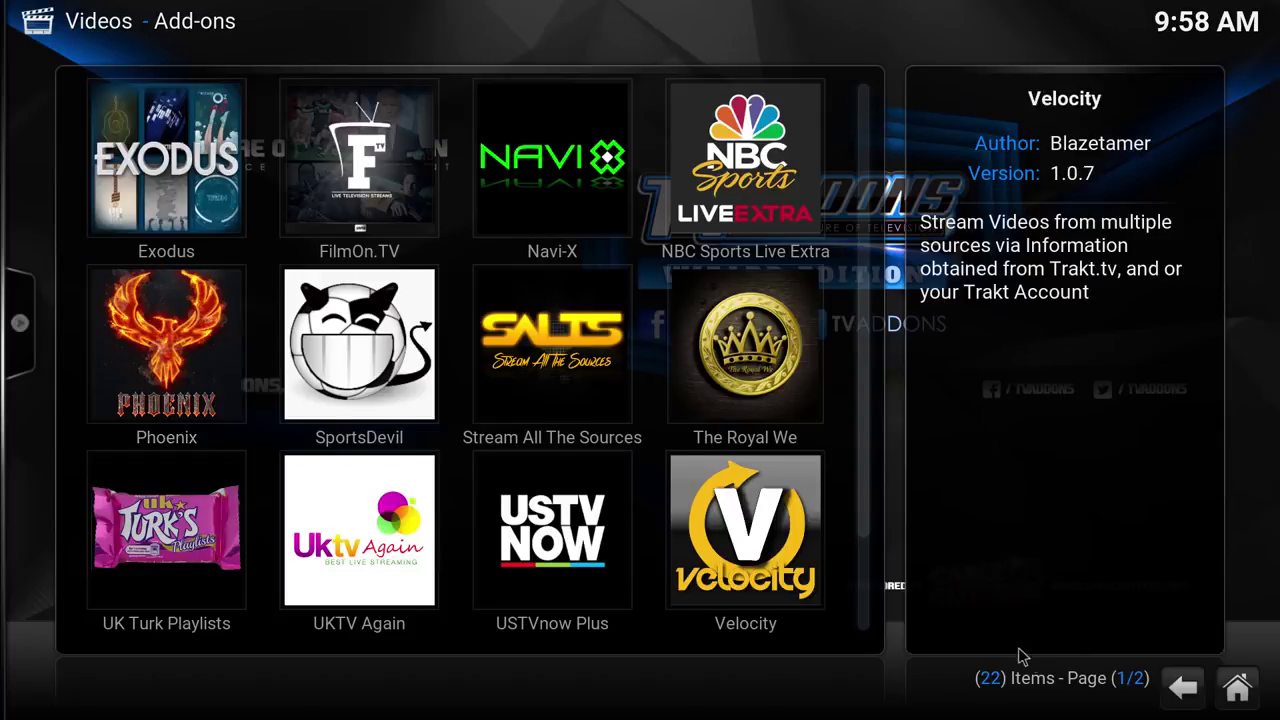
click(1237, 687)
- Switch the music add-ons list to a thumbnail grid, then return home
scroll(678, 441, down, 1)
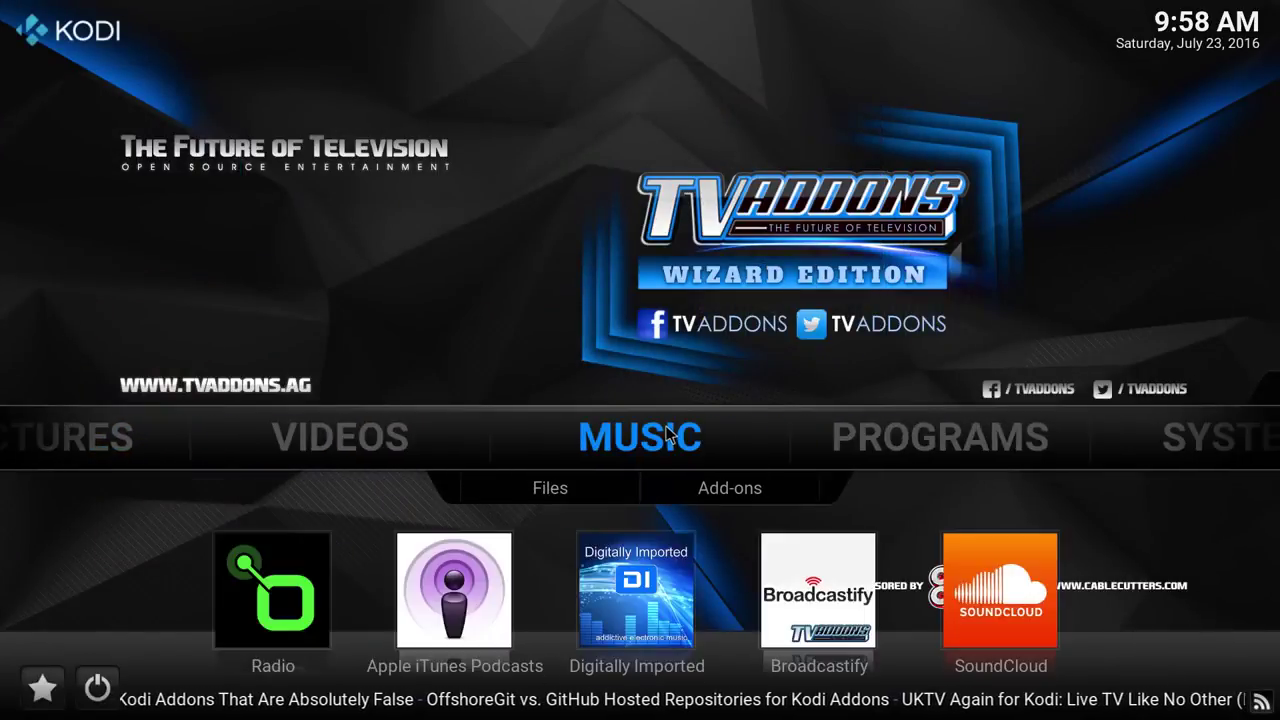
click(762, 484)
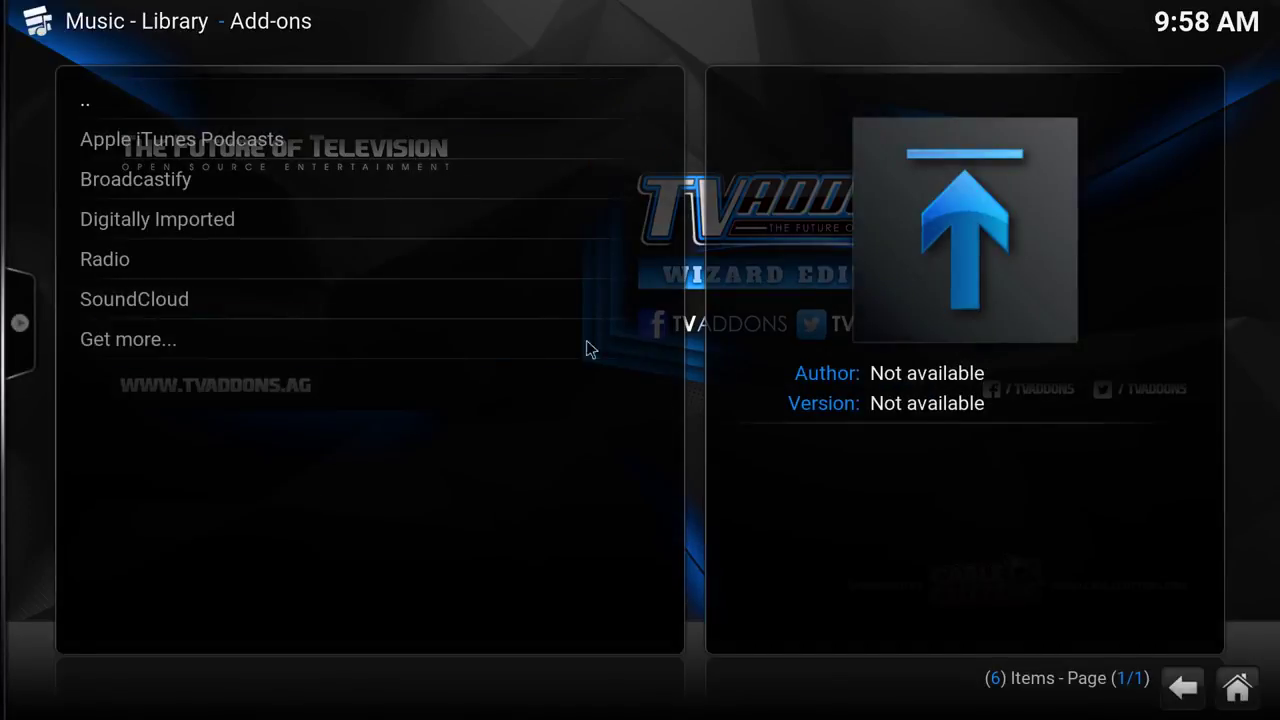
mouse_move(20, 322)
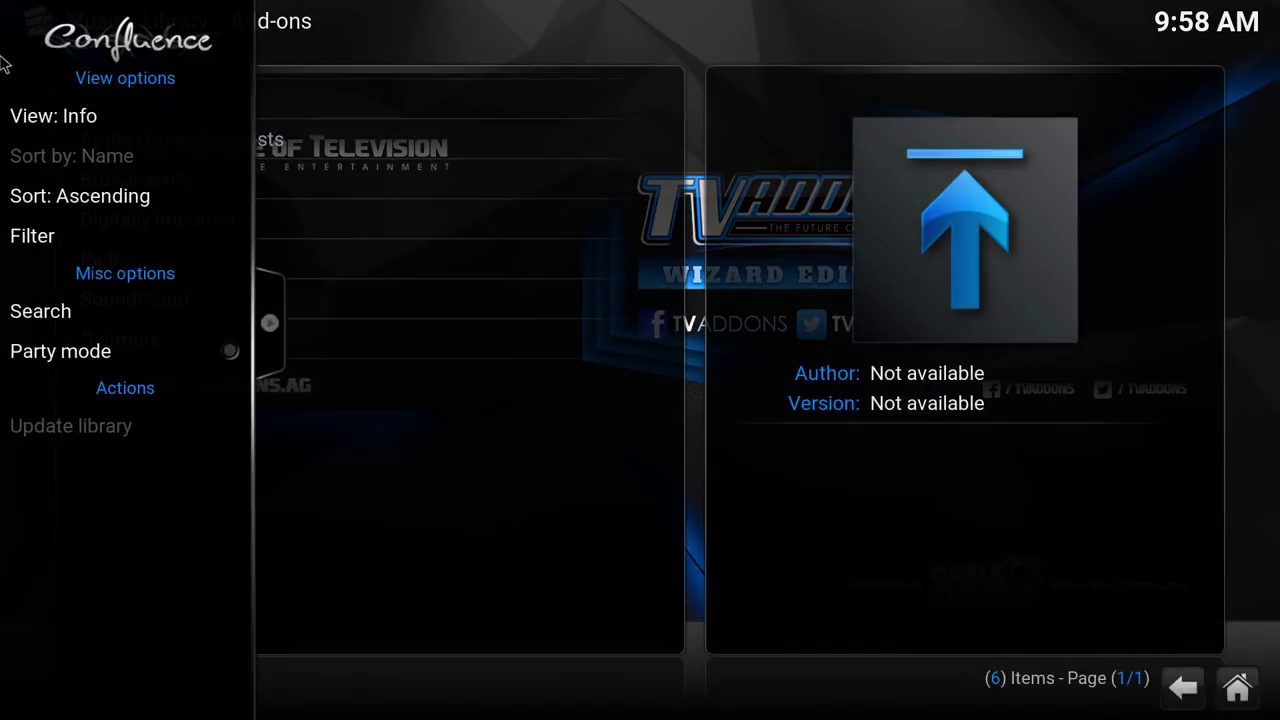
click(42, 120)
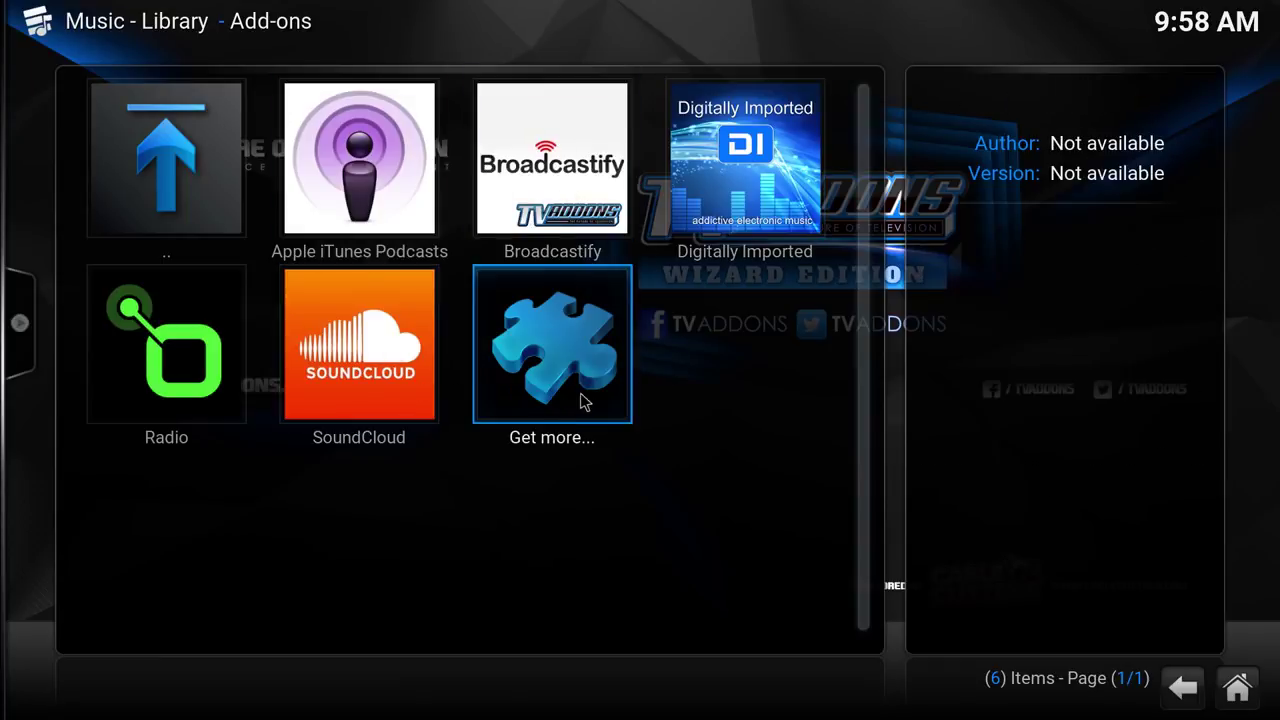
click(1238, 690)
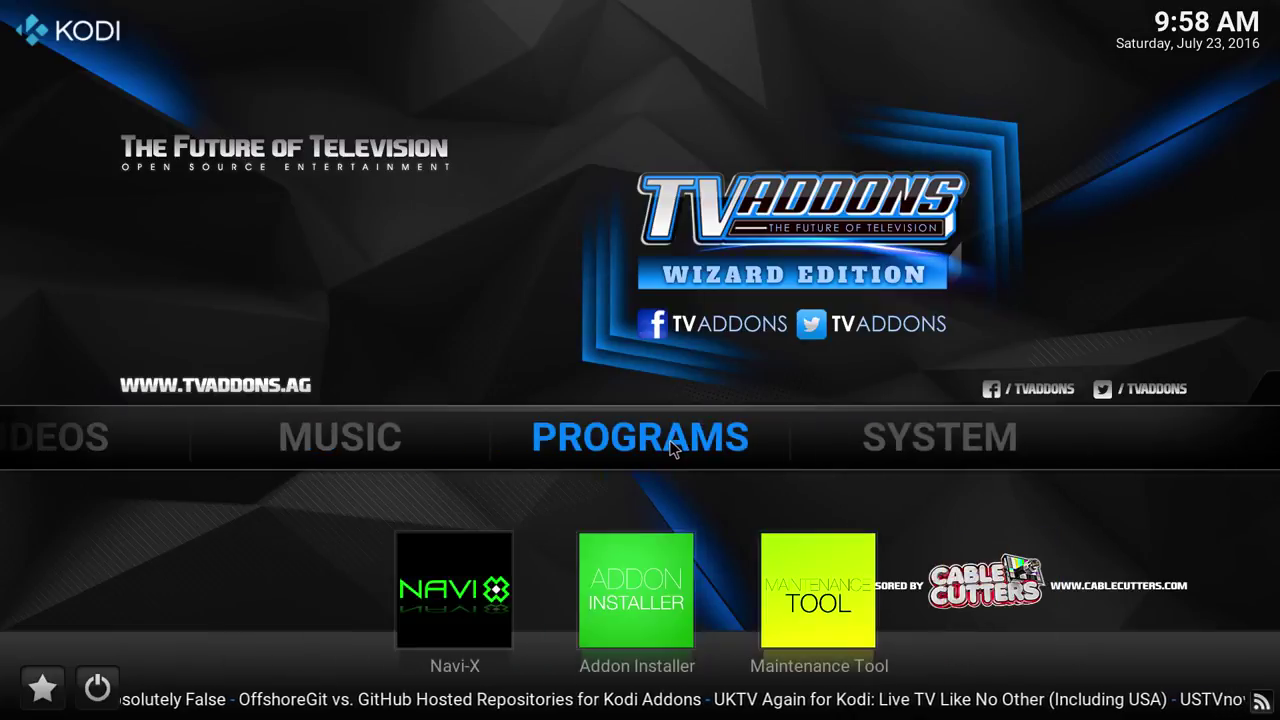
- Launch the Maintenance Tool, continue past the advanced-users warning and acknowledge its news notice
click(815, 589)
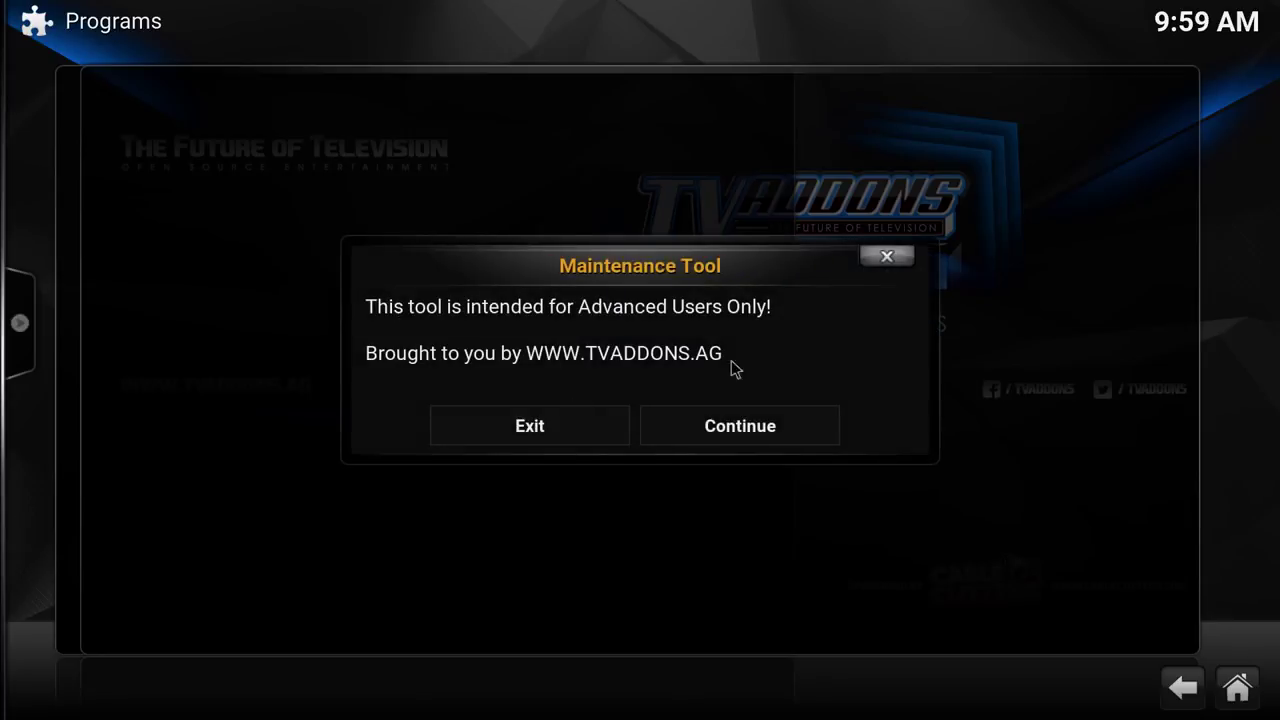
click(754, 420)
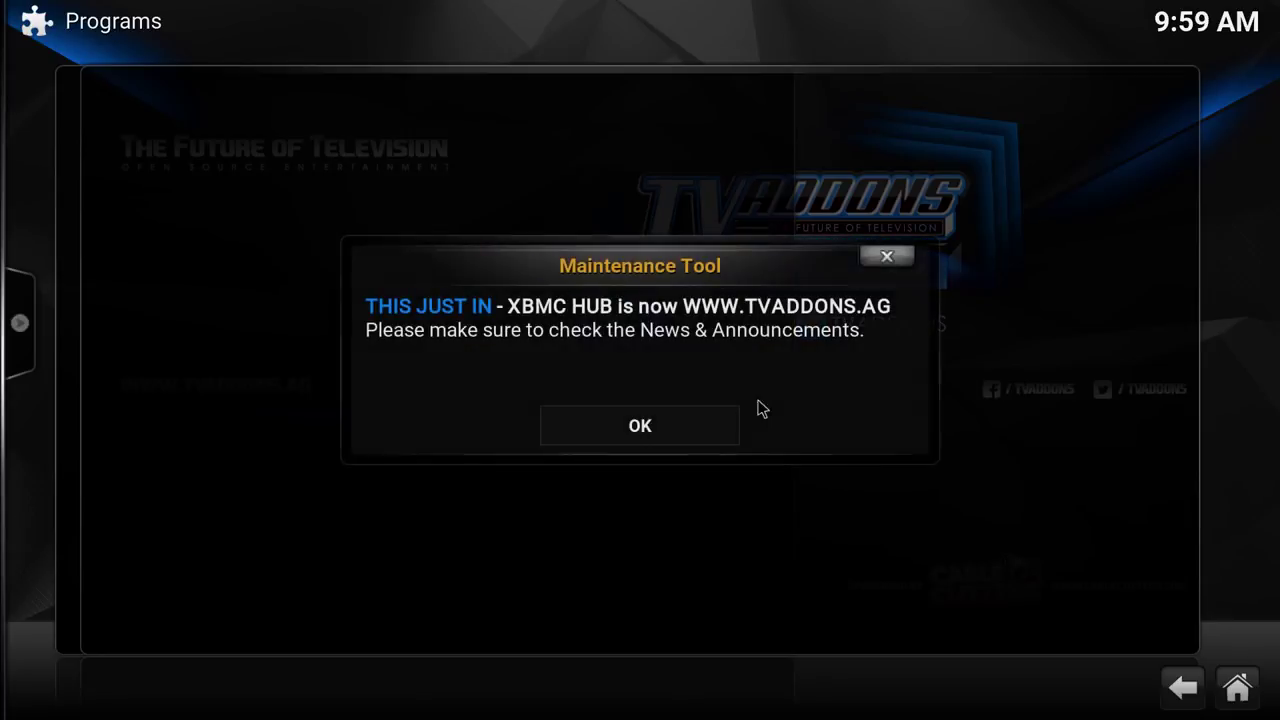
click(668, 424)
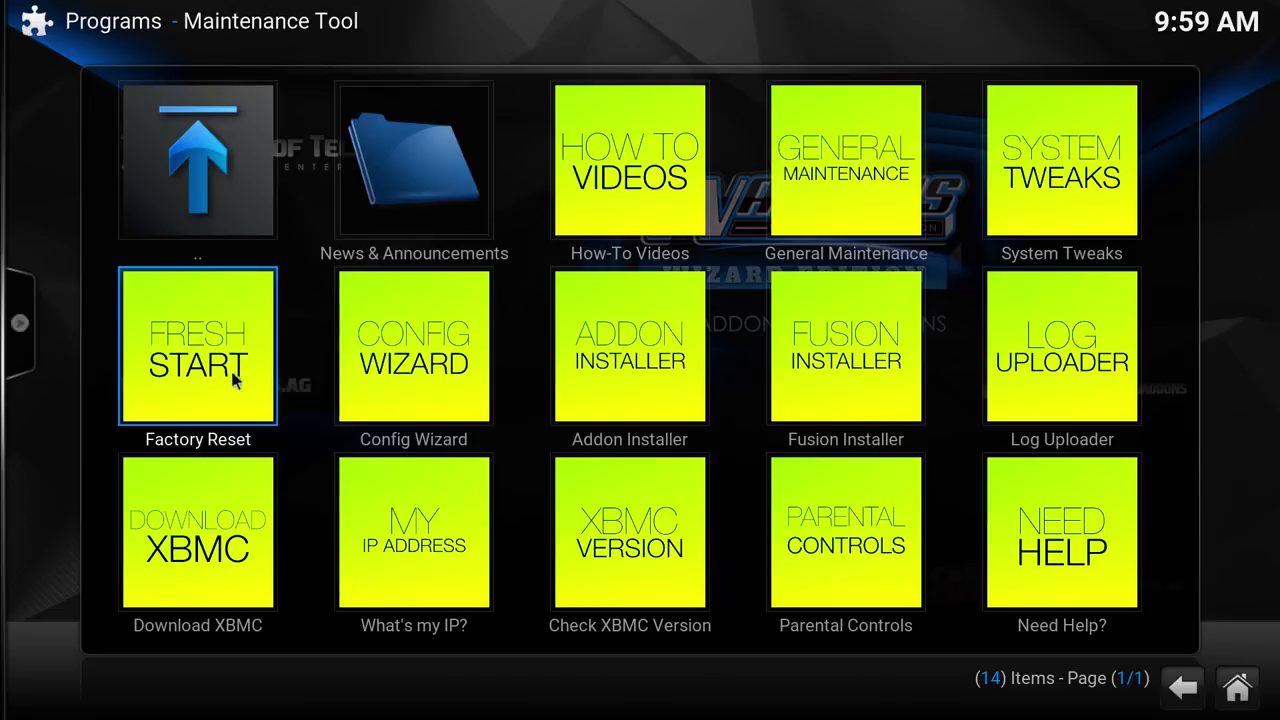
key(Right)
key(Right)
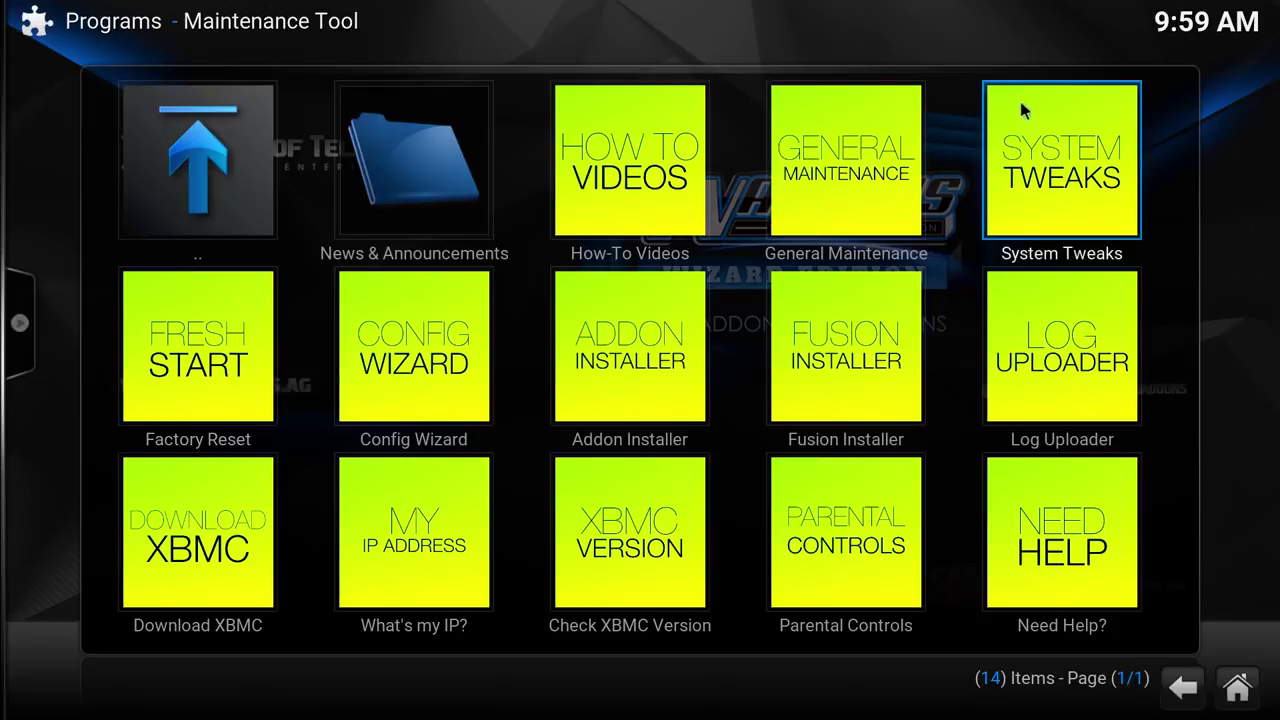
- Enable Tuxen Advanced XML under System Tweaks, backing up the original settings
click(1085, 185)
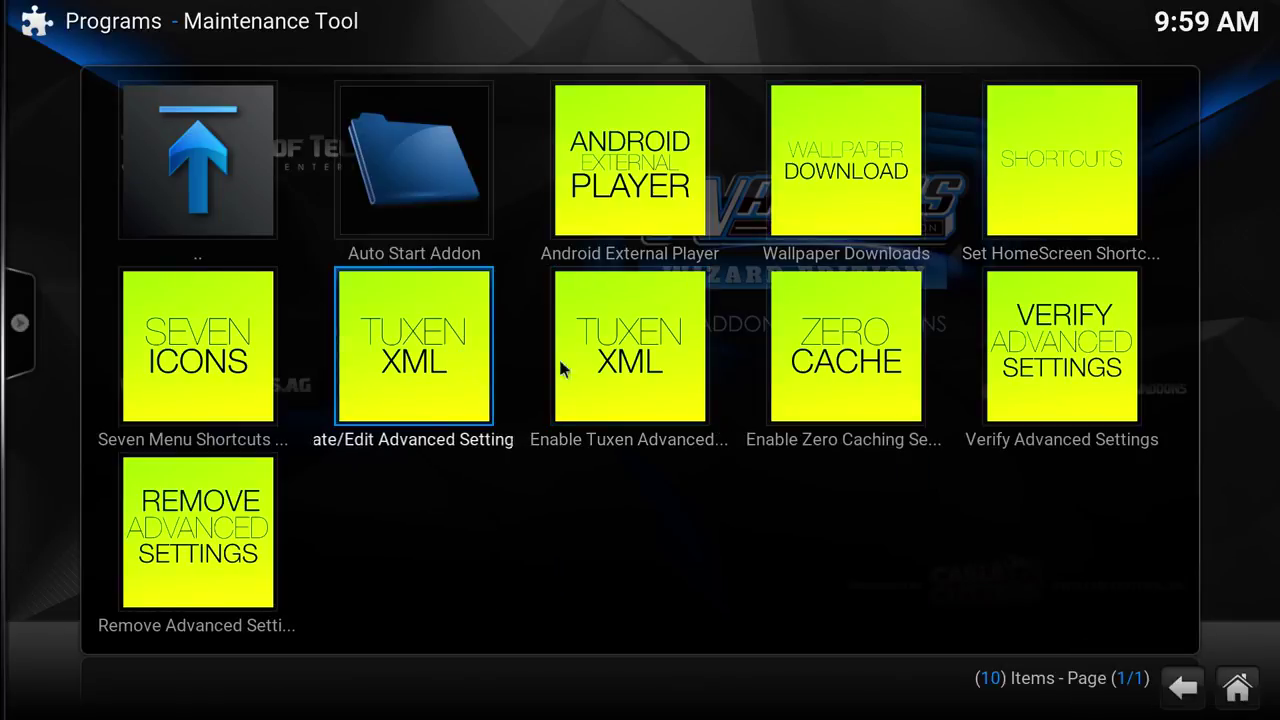
click(876, 380)
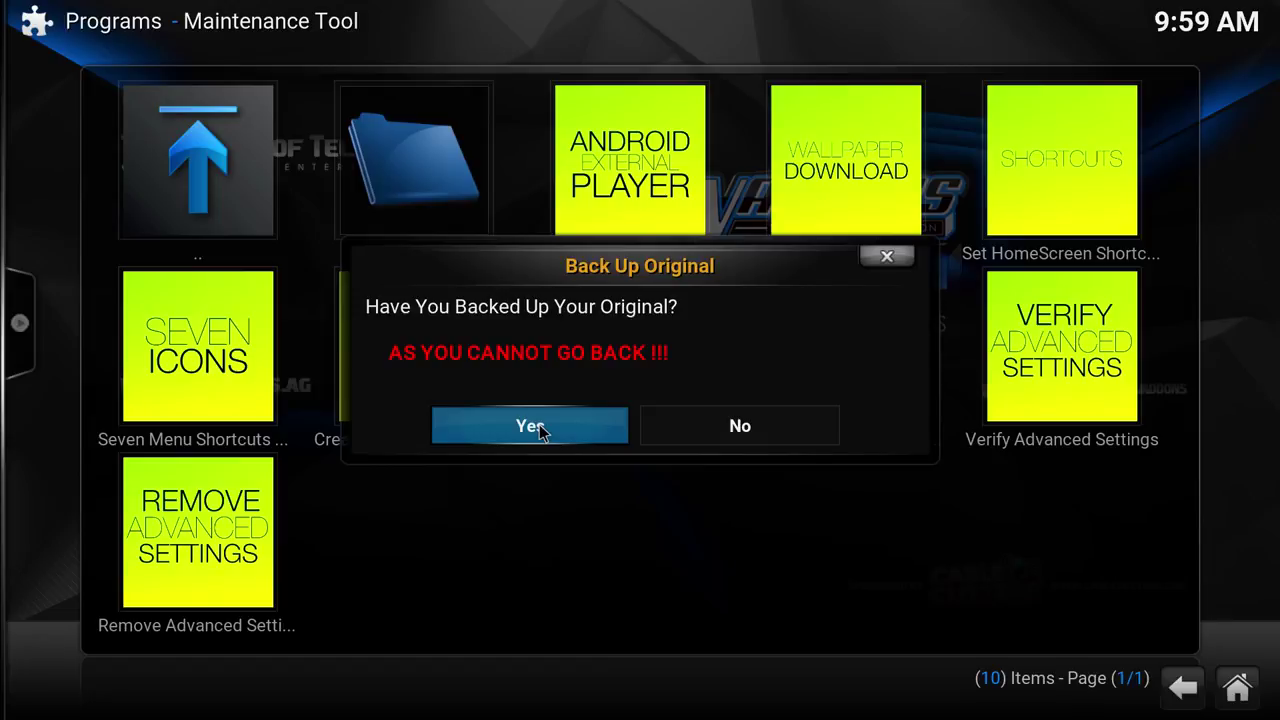
click(538, 428)
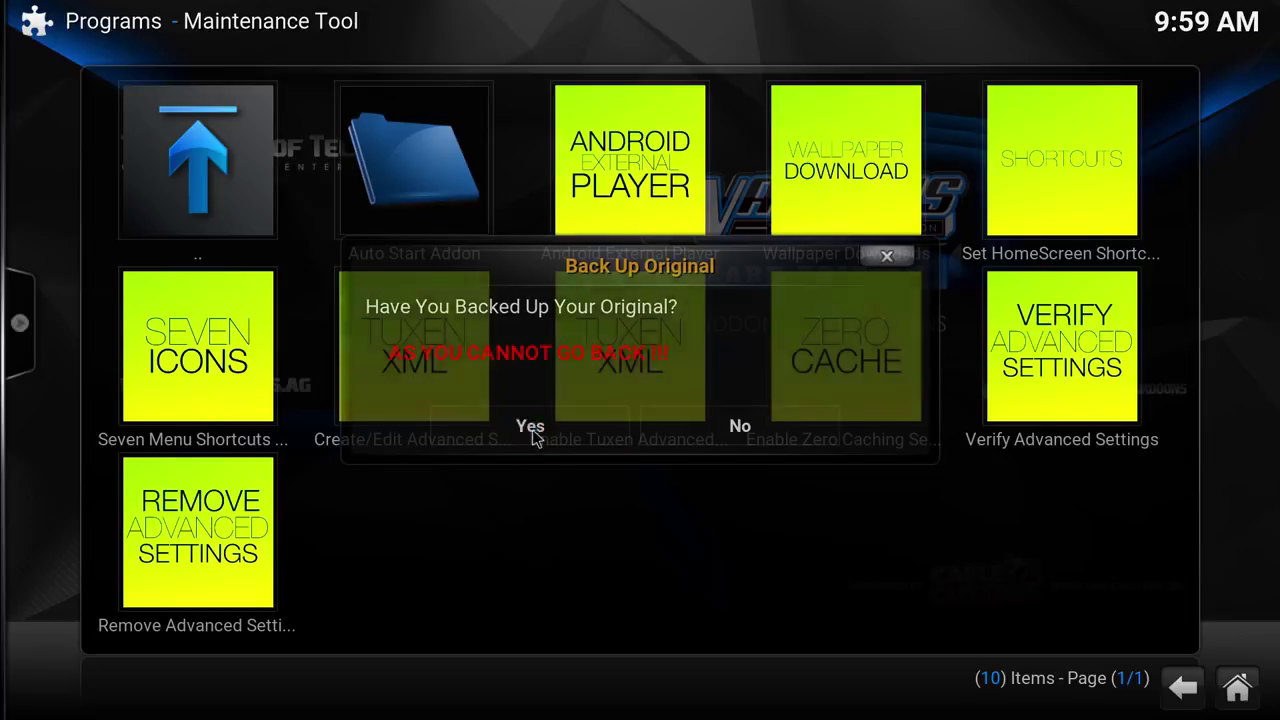
click(605, 438)
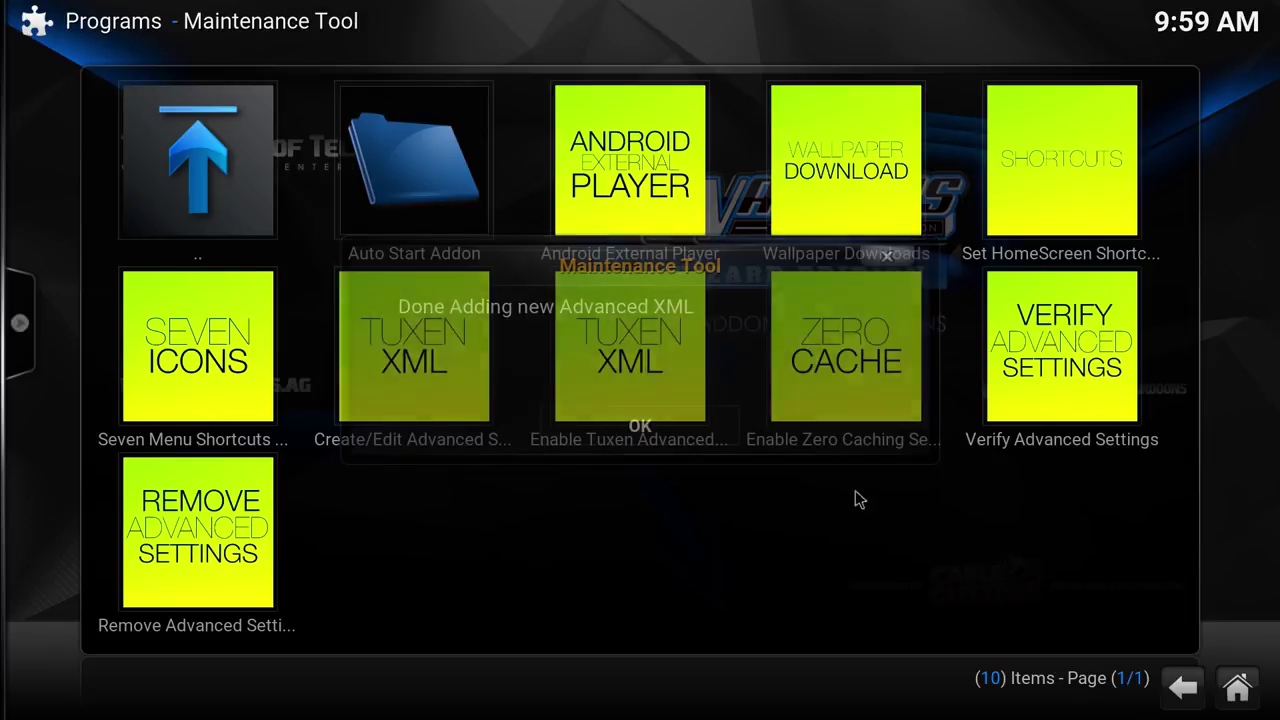